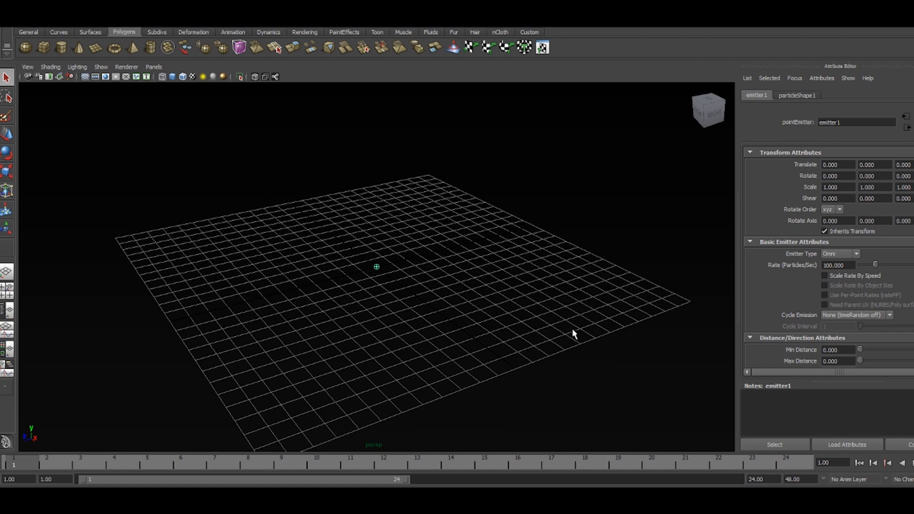
# Extend the animation range to 1500 frames and play the particle emission.
pyautogui.doubleClick(772, 479)
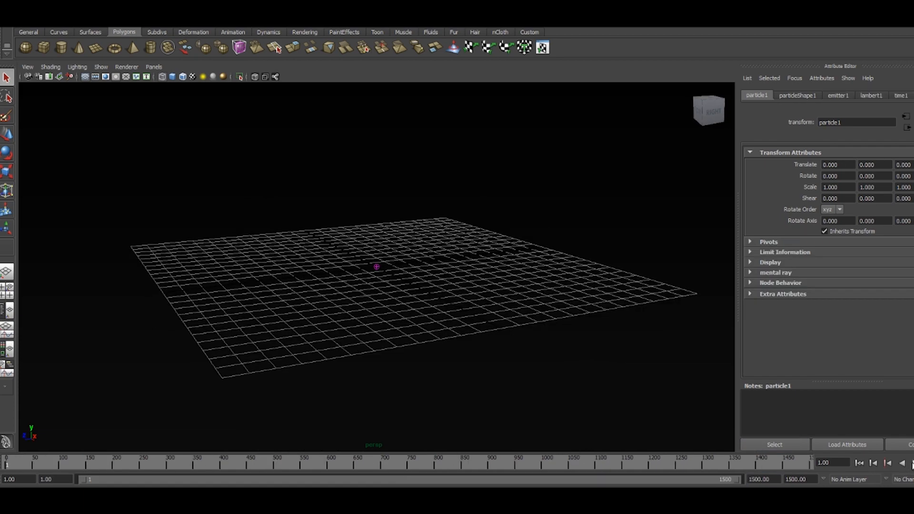
pyautogui.click(910, 465)
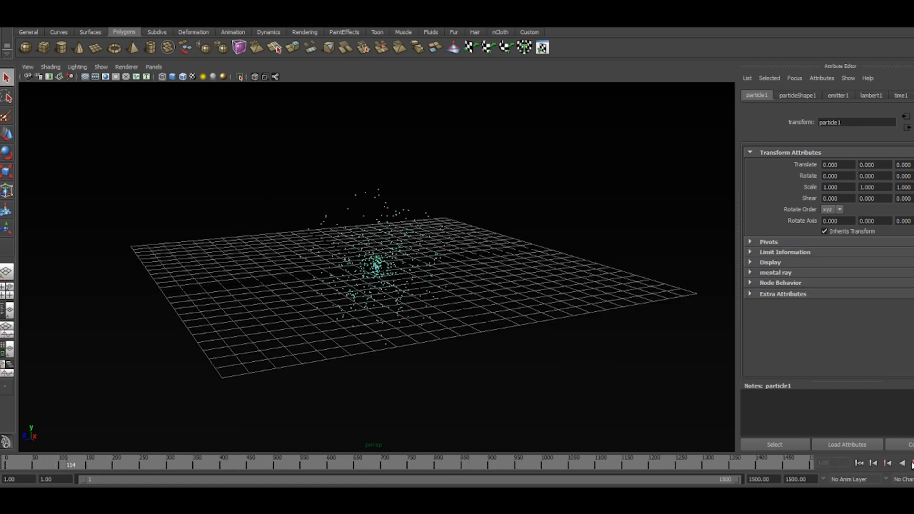
pyautogui.scroll(-5, 330, 155)
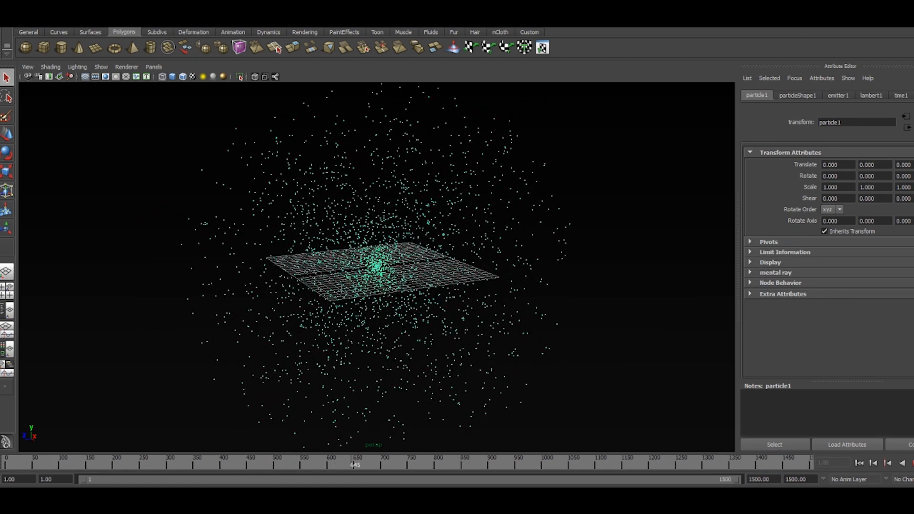
pyautogui.keyDown('alt'); pyautogui.moveTo(448, 261); pyautogui.dragTo(430, 271); pyautogui.keyUp('alt')
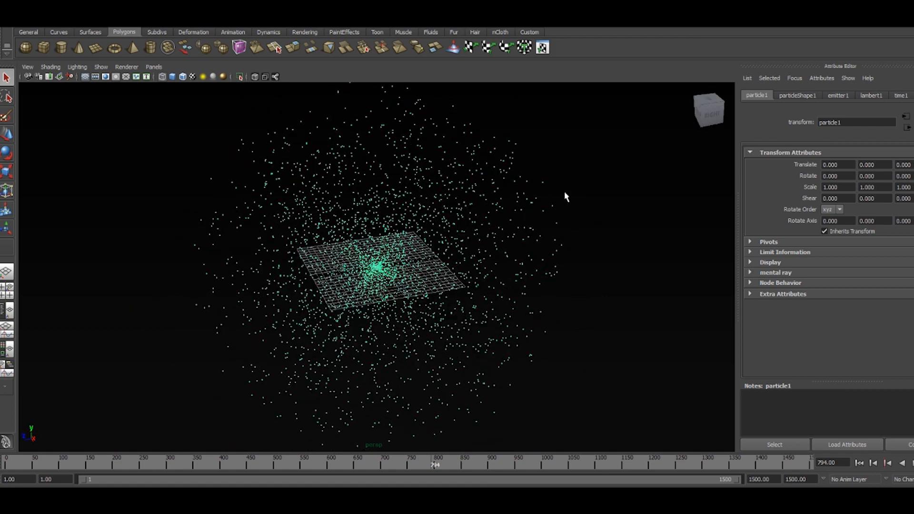
# Set the particle render type of particleShape1 to MultiStreak and replay the simulation from the first frame.
pyautogui.hotkey('ctrl', 'a')
pyautogui.hotkey('ctrl', 'a')
pyautogui.click(797, 95)
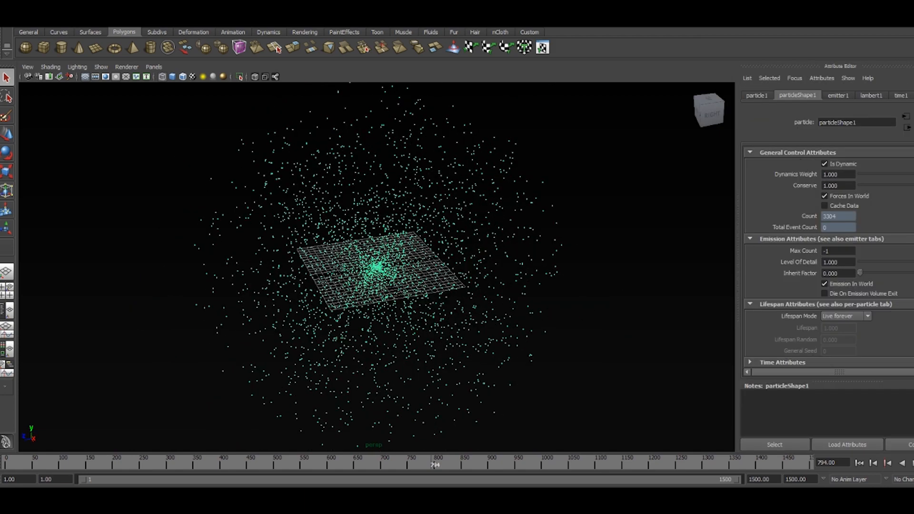
pyautogui.scroll(-3, 829, 257)
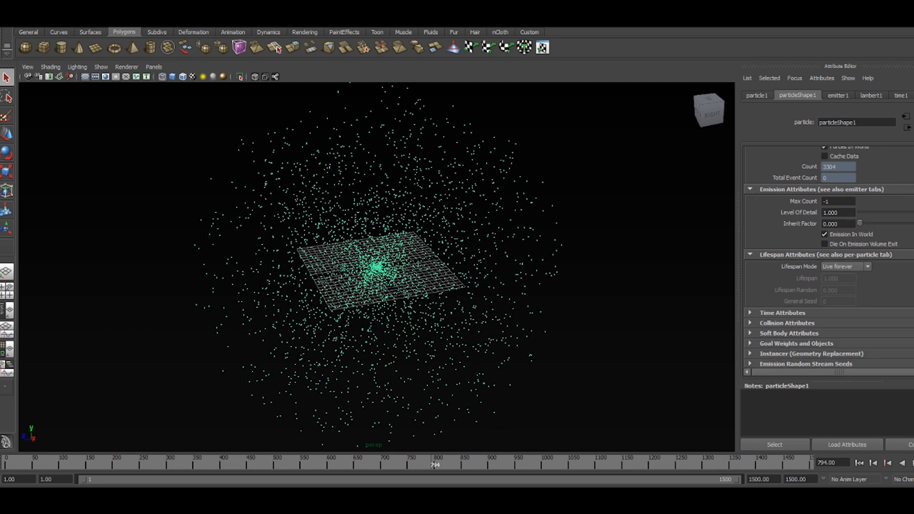
pyautogui.scroll(-4, 861, 307)
pyautogui.click(862, 305)
pyautogui.scroll(-2, 861, 309)
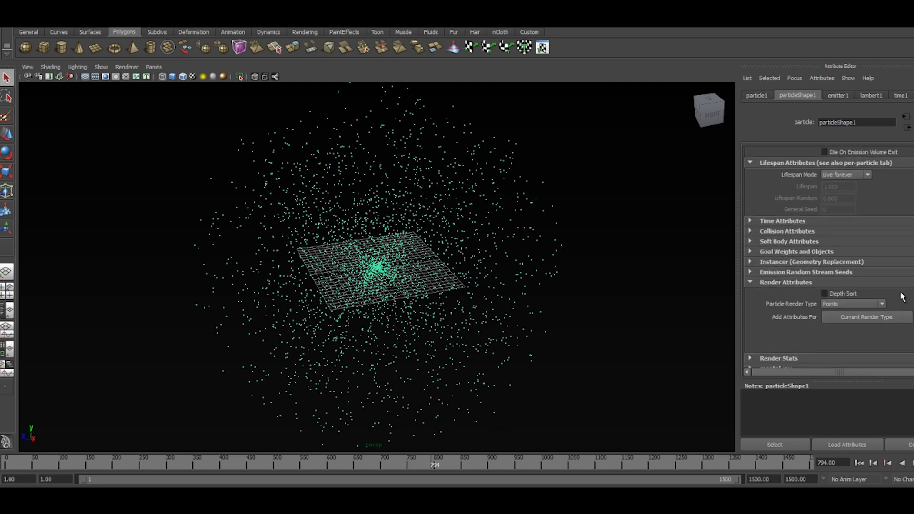
pyautogui.click(862, 316)
pyautogui.click(875, 305)
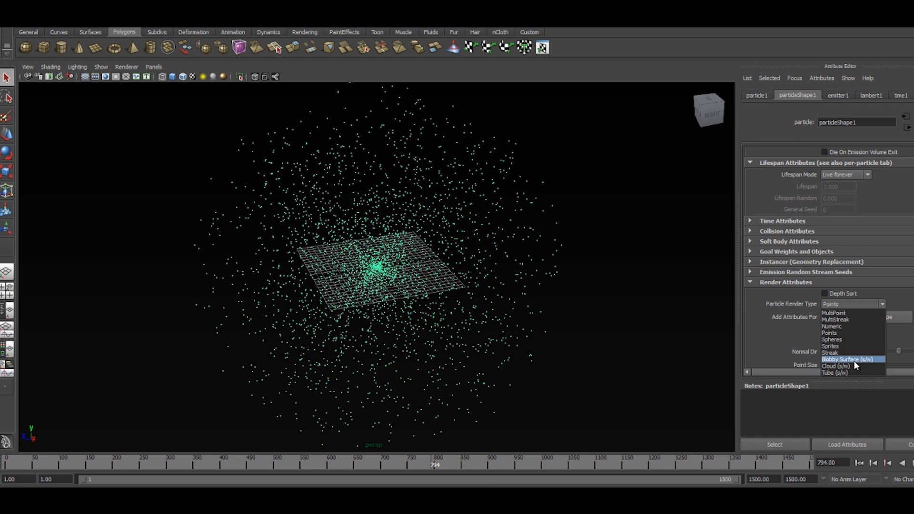
pyautogui.click(850, 320)
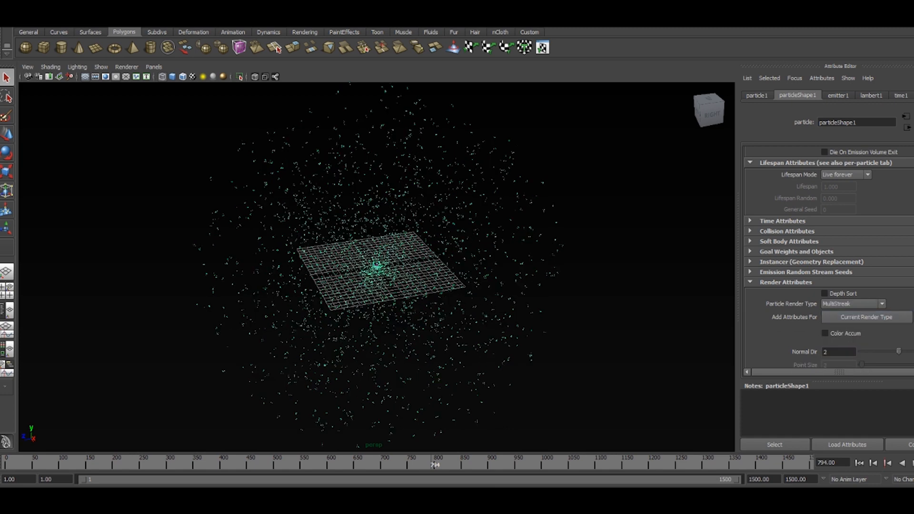
pyautogui.scroll(-2, 828, 257)
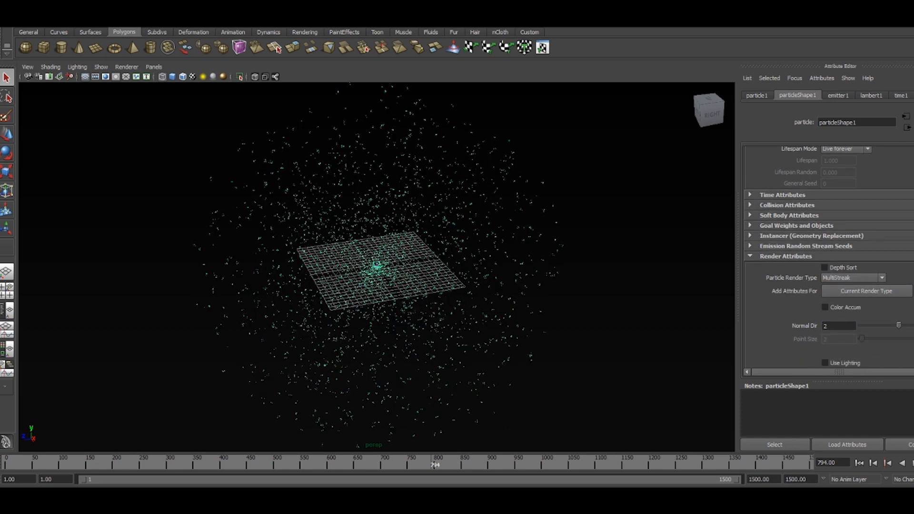
pyautogui.click(859, 463)
pyautogui.click(911, 462)
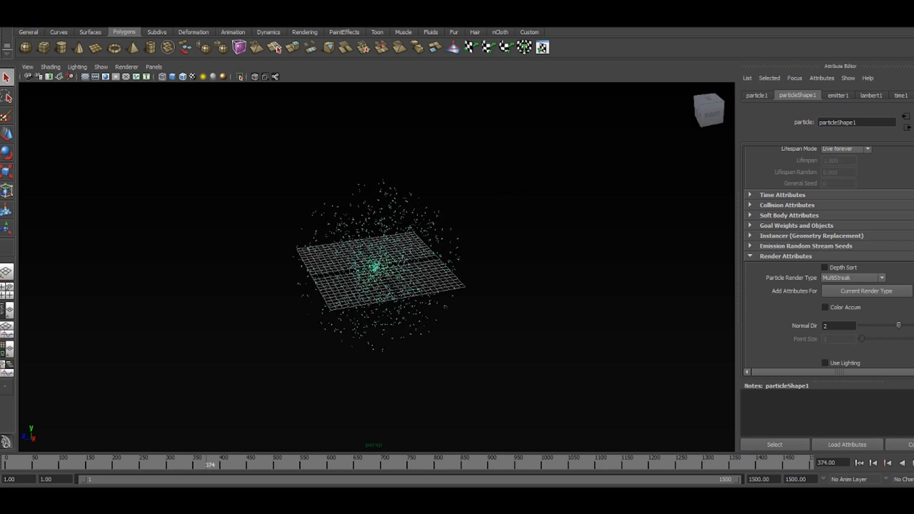
# Add an air field to the particles and move it about 4.24 units along the X axis.
pyautogui.click(22, 42)
pyautogui.click(267, 9)
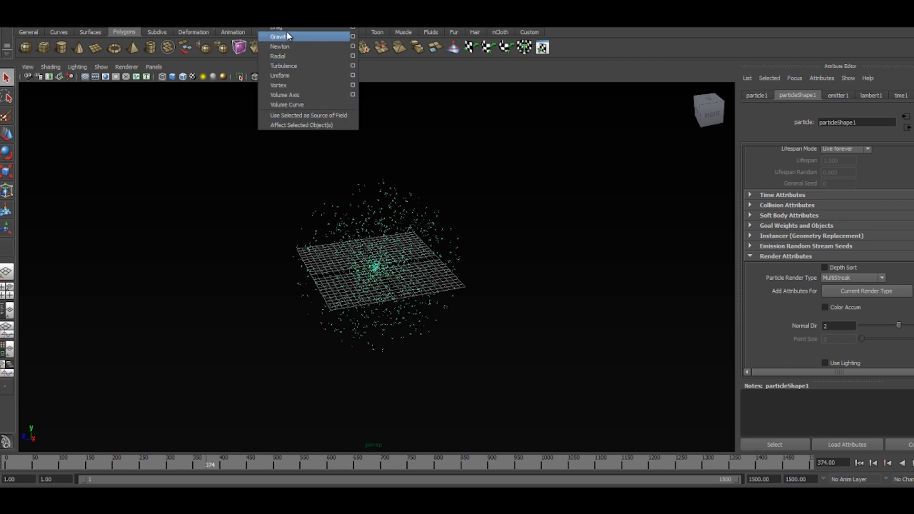
pyautogui.click(297, 18)
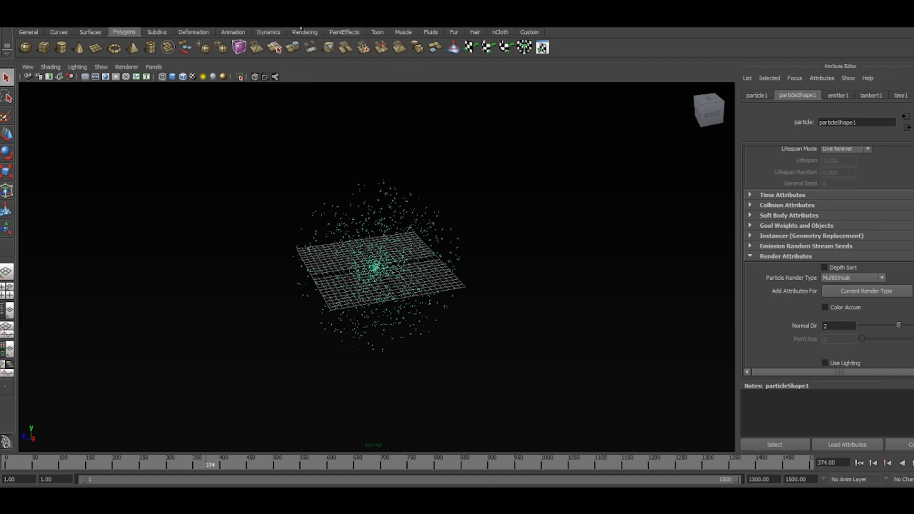
pyautogui.keyDown('alt'); pyautogui.moveTo(394, 250); pyautogui.dragTo(391, 252); pyautogui.keyUp('alt')
pyautogui.keyDown('alt'); pyautogui.moveTo(391, 253); pyautogui.dragTo(415, 274, button='right'); pyautogui.keyUp('alt')
pyautogui.press('w')
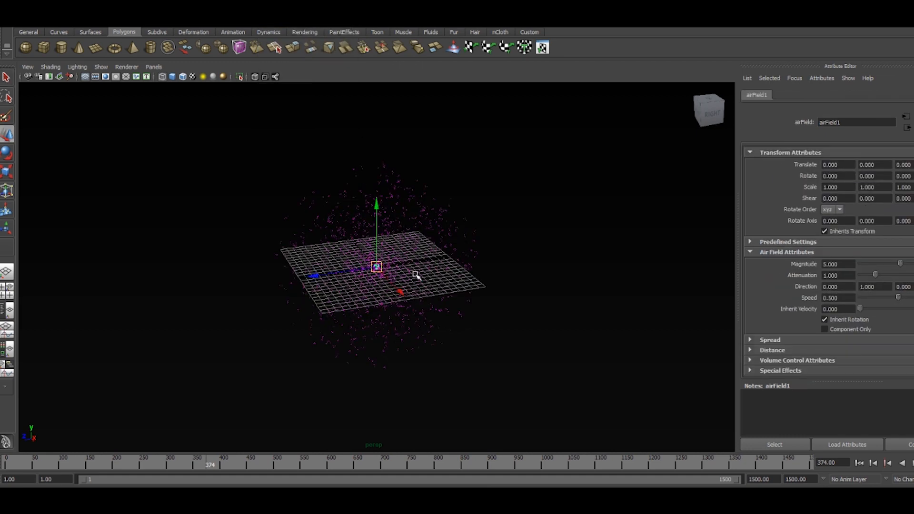
pyautogui.moveTo(401, 293); pyautogui.dragTo(457, 304)
# Play the simulation from the first frame to check how the air field affects the particles.
pyautogui.click(859, 463)
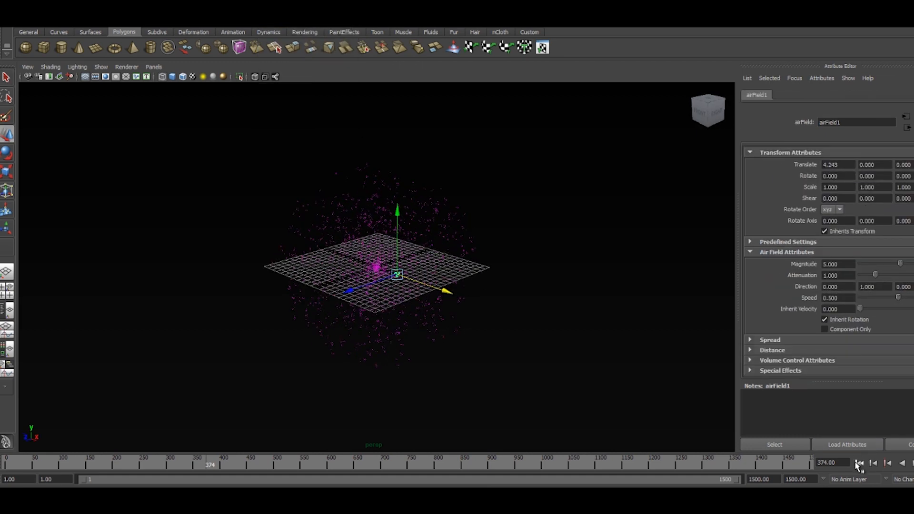
pyautogui.click(911, 463)
pyautogui.keyDown('alt'); pyautogui.moveTo(546, 256); pyautogui.dragTo(513, 276); pyautogui.keyUp('alt')
# Set the air field's magnitude to 3 and replay the simulation from the start.
pyautogui.click(844, 265)
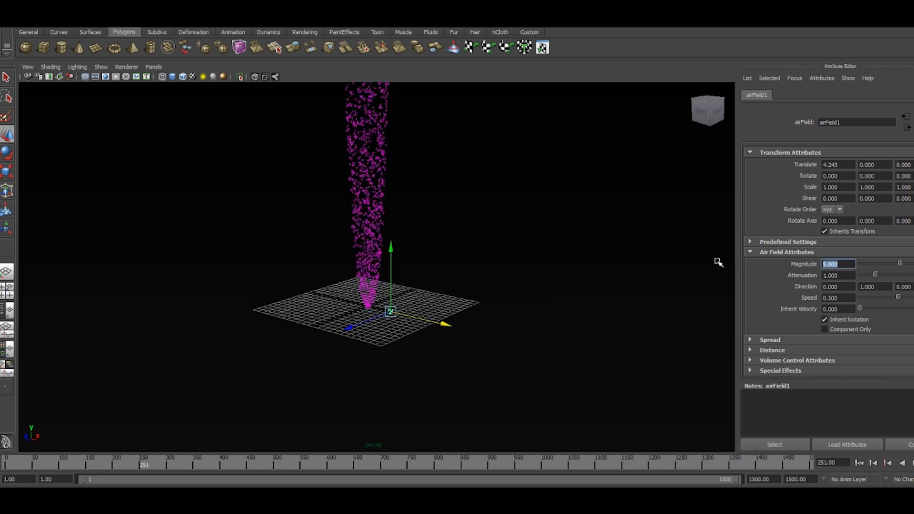
pyautogui.click(861, 464)
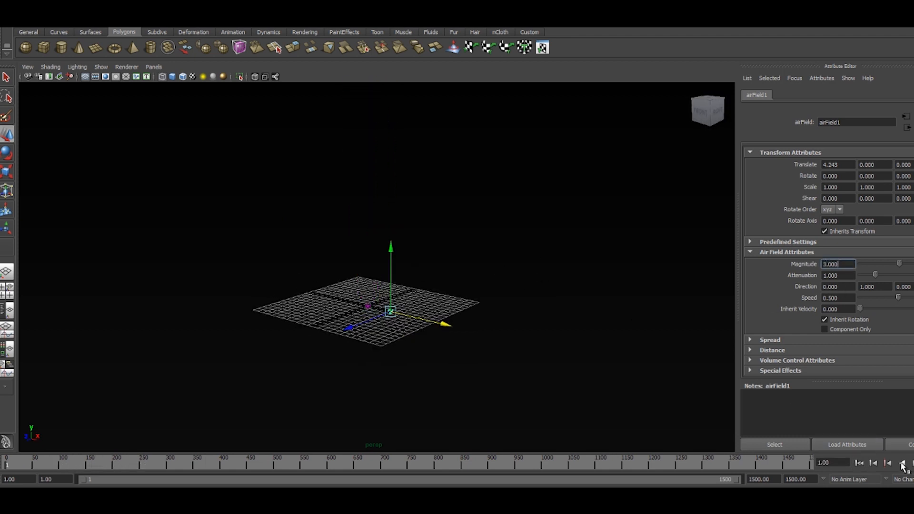
pyautogui.click(911, 463)
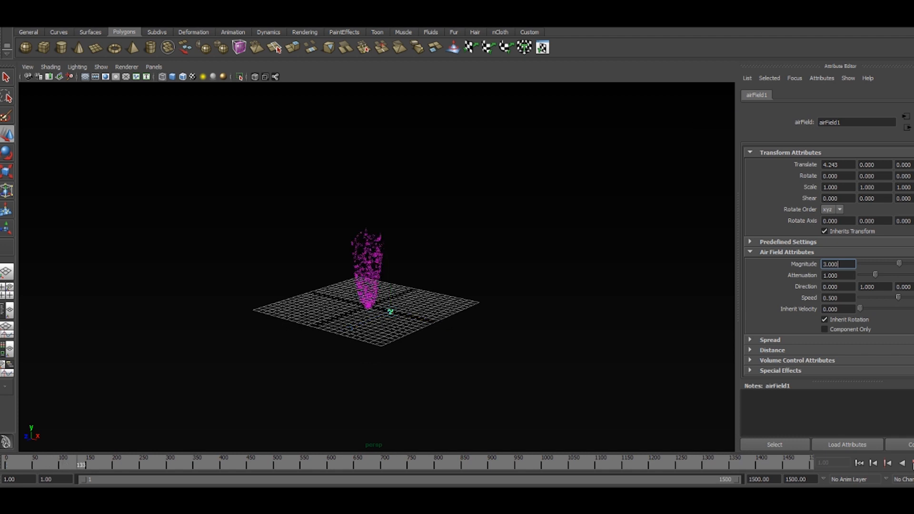
pyautogui.click(911, 463)
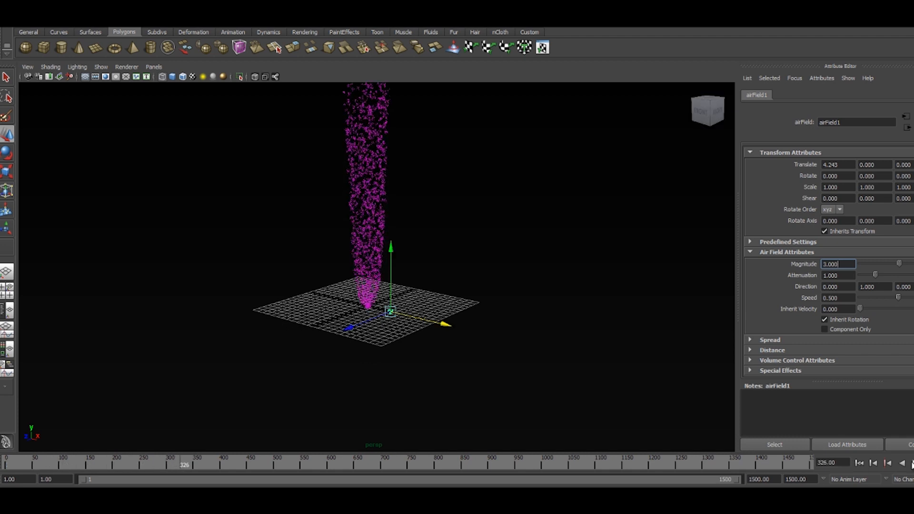
# Set the air field's magnitude to 1 and replay the simulation from the start.
pyautogui.click(852, 264)
pyautogui.click(860, 463)
pyautogui.click(911, 463)
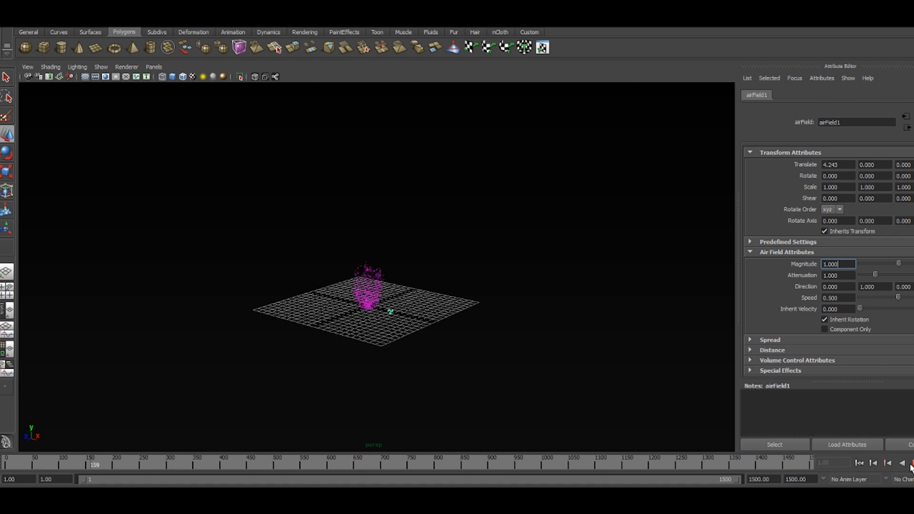
pyautogui.click(911, 467)
# Select the particles and add the attributes for the current MultiStreak render type.
pyautogui.keyDown('alt'); pyautogui.moveTo(320, 265); pyautogui.dragTo(364, 259); pyautogui.keyUp('alt')
pyautogui.keyDown('alt'); pyautogui.moveTo(364, 259); pyautogui.dragTo(490, 349, button='right'); pyautogui.keyUp('alt')
pyautogui.keyDown('alt'); pyautogui.moveTo(490, 349); pyautogui.dragTo(452, 255); pyautogui.keyUp('alt')
pyautogui.keyDown('alt'); pyautogui.moveTo(452, 255); pyautogui.dragTo(465, 296, button='middle'); pyautogui.keyUp('alt')
pyautogui.moveTo(310, 176); pyautogui.dragTo(441, 198)
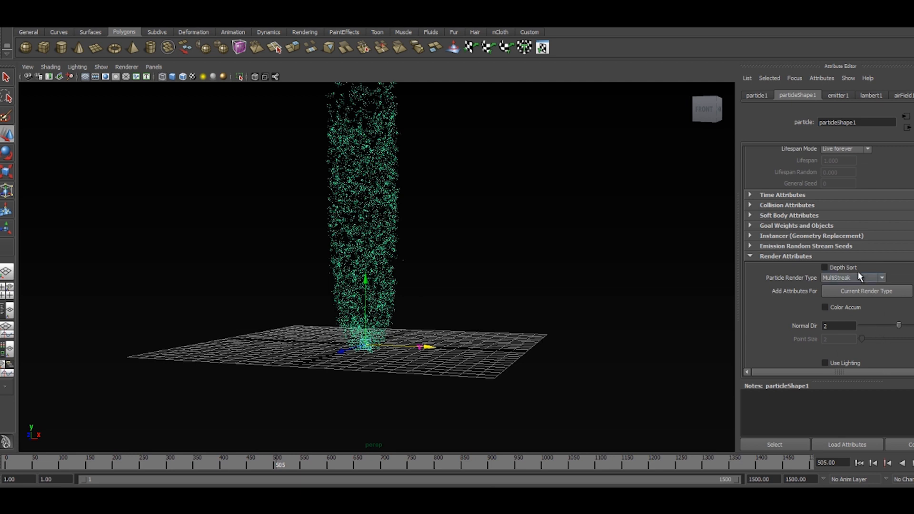
pyautogui.click(864, 291)
pyautogui.scroll(-2, 873, 283)
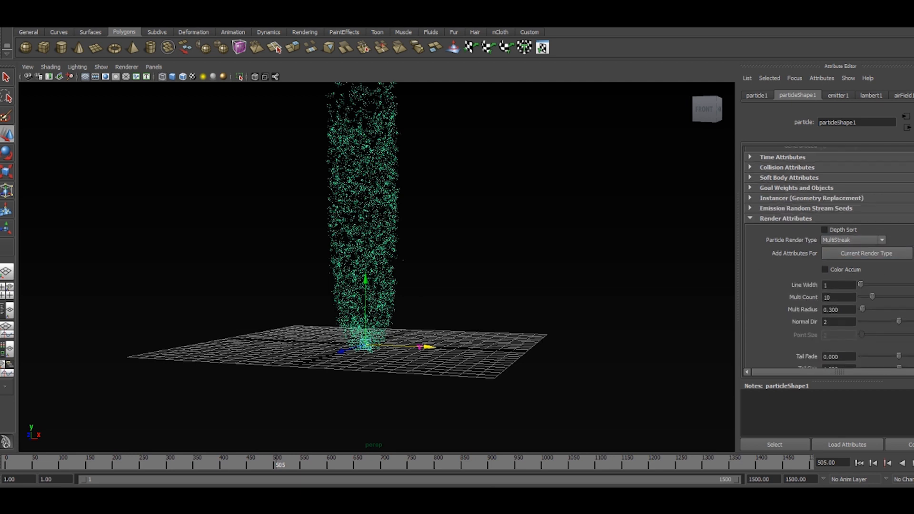
# Set the particle streaks' line width to 1, multi count to 6 and tail size to about 13.9.
pyautogui.moveTo(862, 280); pyautogui.dragTo(863, 281)
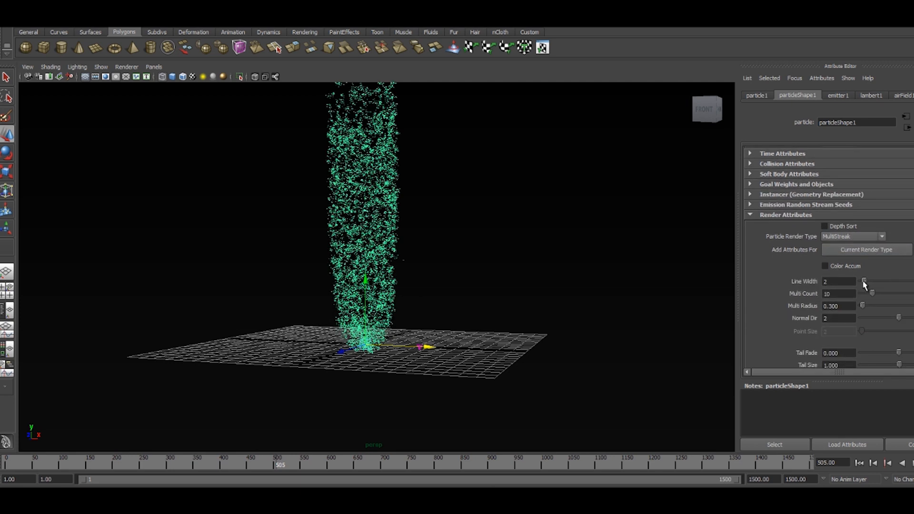
pyautogui.scroll(-2, 828, 257)
pyautogui.moveTo(906, 327); pyautogui.dragTo(904, 333)
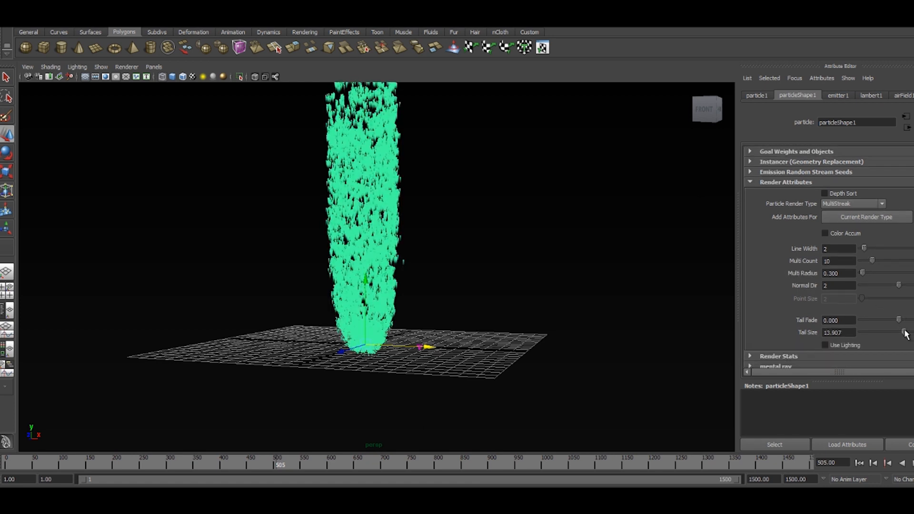
pyautogui.moveTo(867, 265); pyautogui.dragTo(861, 248)
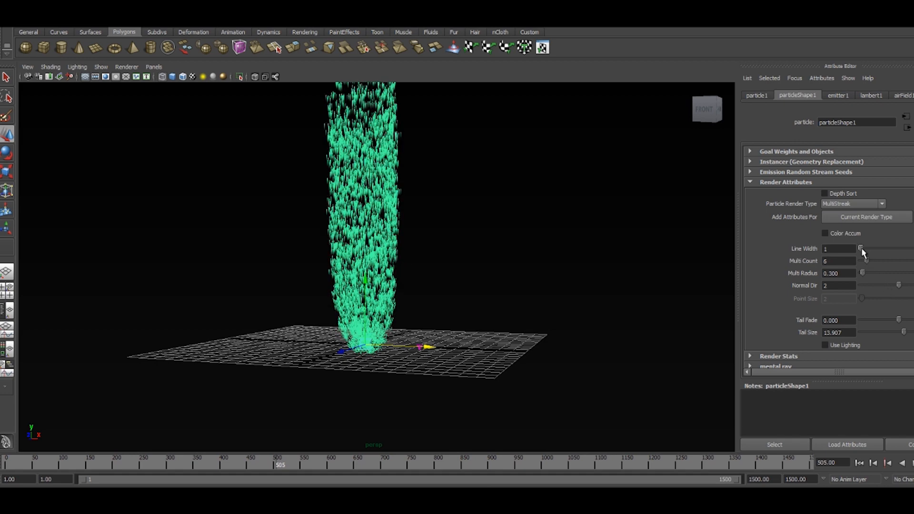
# Replay the simulation from the first frame to review the adjusted streaks.
pyautogui.keyDown('alt'); pyautogui.moveTo(557, 291); pyautogui.dragTo(480, 279, button='right'); pyautogui.keyUp('alt')
pyautogui.click(859, 462)
pyautogui.click(911, 463)
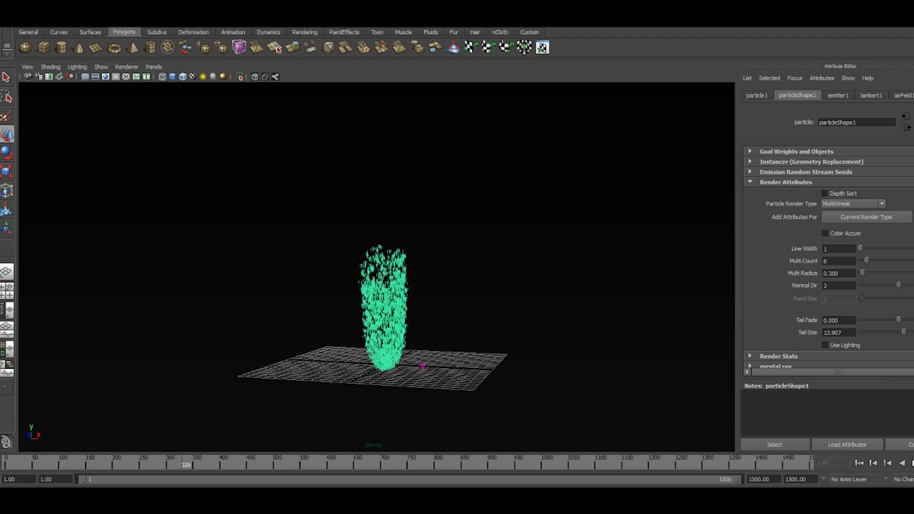
pyautogui.click(911, 462)
# Select the particles and add per-particle color and opacity attributes to them.
pyautogui.click(560, 333)
pyautogui.keyDown('alt'); pyautogui.moveTo(560, 332); pyautogui.dragTo(495, 334); pyautogui.keyUp('alt')
pyautogui.moveTo(315, 223); pyautogui.dragTo(432, 312)
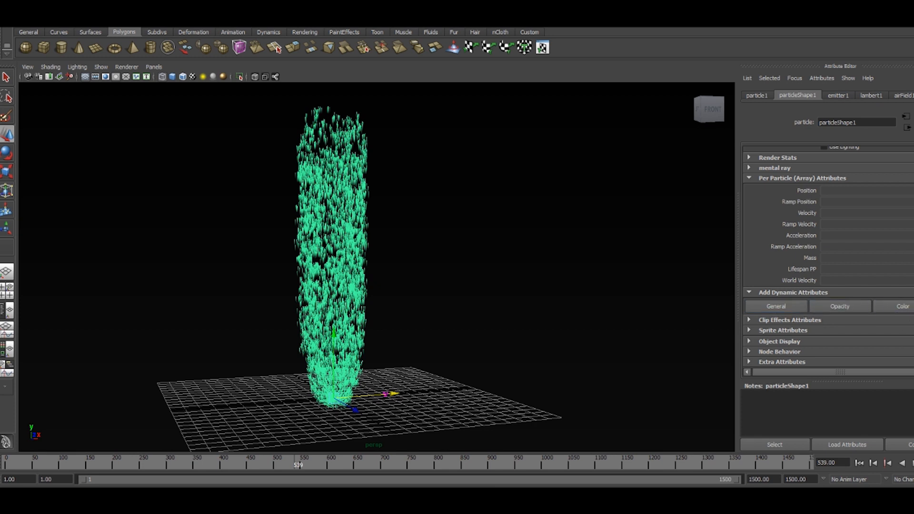
pyautogui.click(895, 310)
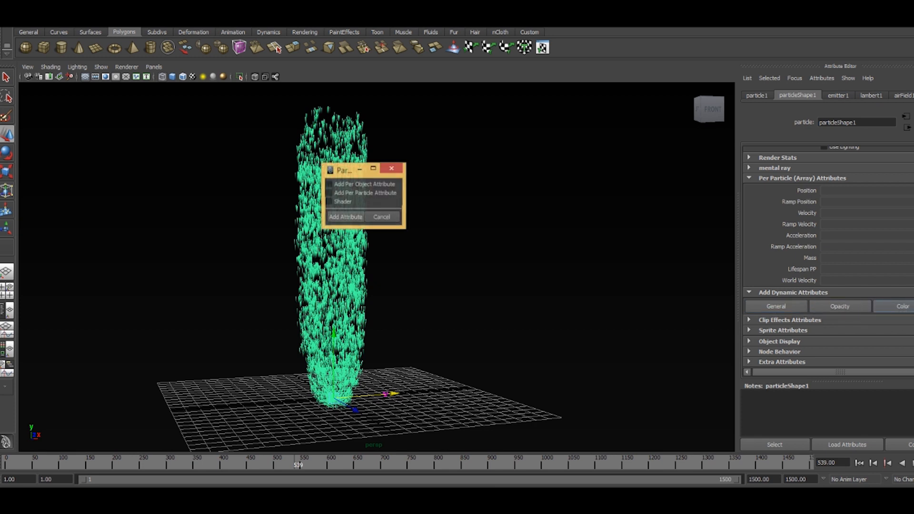
pyautogui.click(382, 194)
pyautogui.click(345, 217)
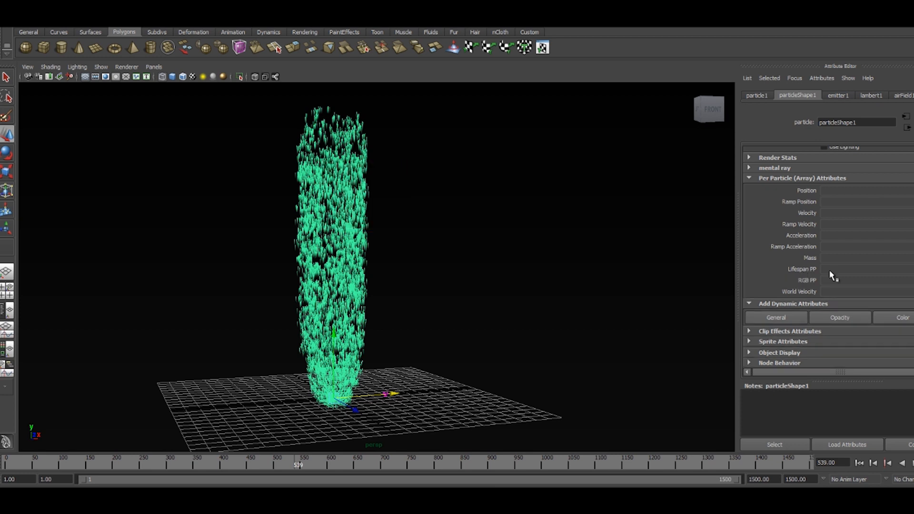
pyautogui.click(838, 319)
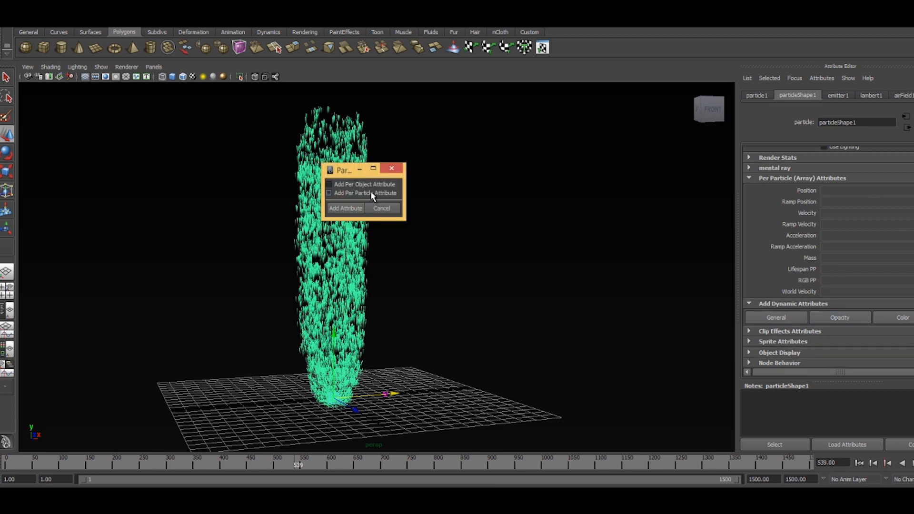
pyautogui.click(355, 210)
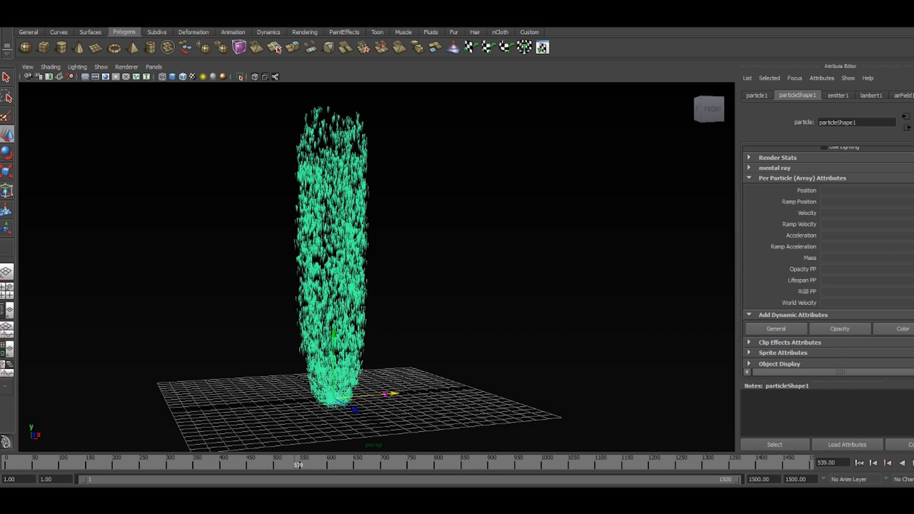
# Create a ramp for the particles' RGB PP attribute and open that ramp for editing.
pyautogui.rightClick(830, 293)
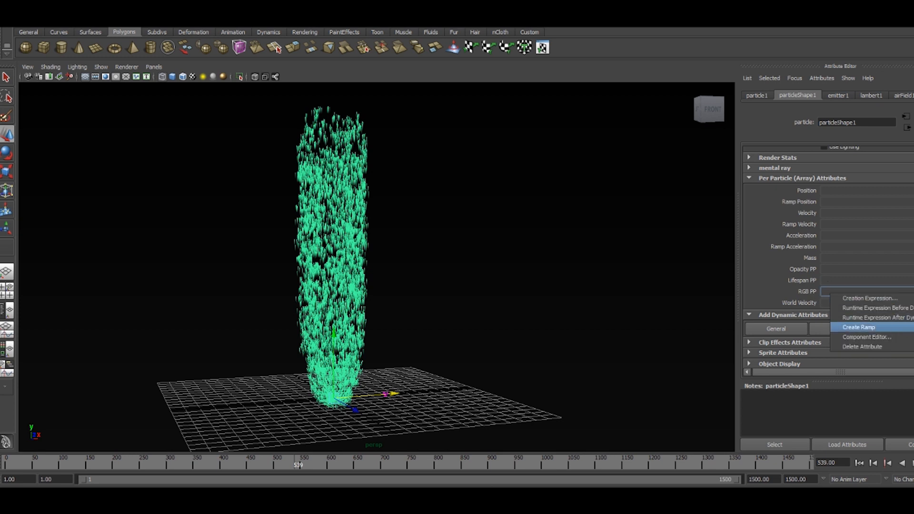
pyautogui.click(858, 326)
pyautogui.rightClick(880, 298)
pyautogui.click(846, 299)
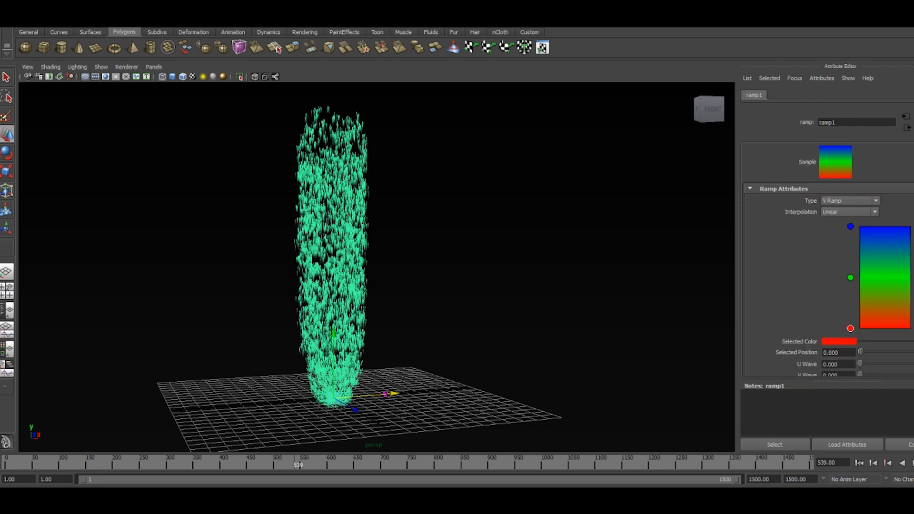
# Delete the ramp's blue color entry and move the green entry to position 0.760.
pyautogui.click(913, 227)
pyautogui.moveTo(850, 278); pyautogui.dragTo(850, 253)
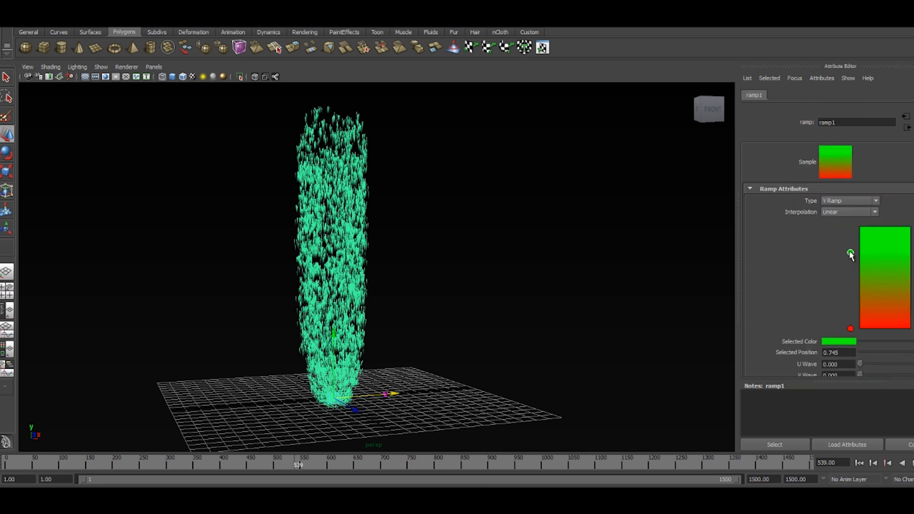
# Change the ramp's upper color entry to orange with hue 18, saturation 1.000 and value 1.000.
pyautogui.click(846, 341)
pyautogui.click(839, 341)
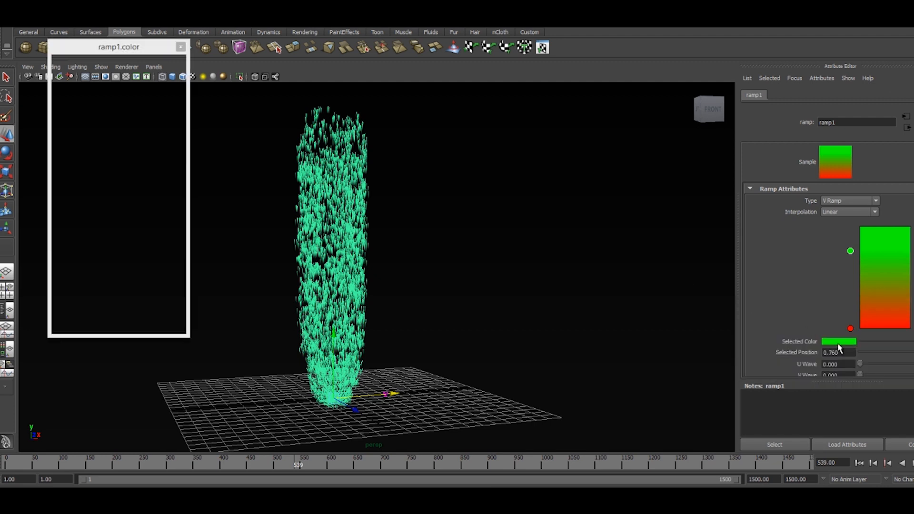
pyautogui.moveTo(170, 161)
pyautogui.mouseDown()
pyautogui.moveTo(161, 146)
pyautogui.moveTo(164, 155)
pyautogui.mouseUp()
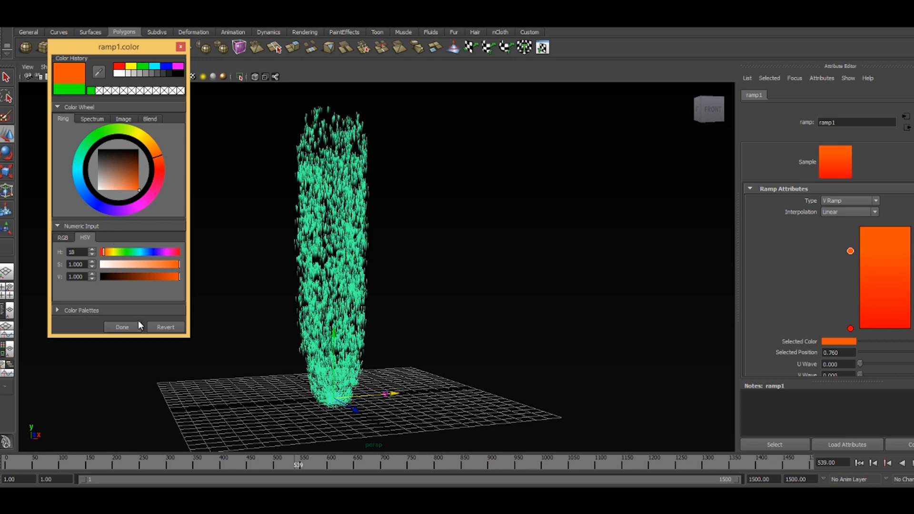
pyautogui.click(122, 328)
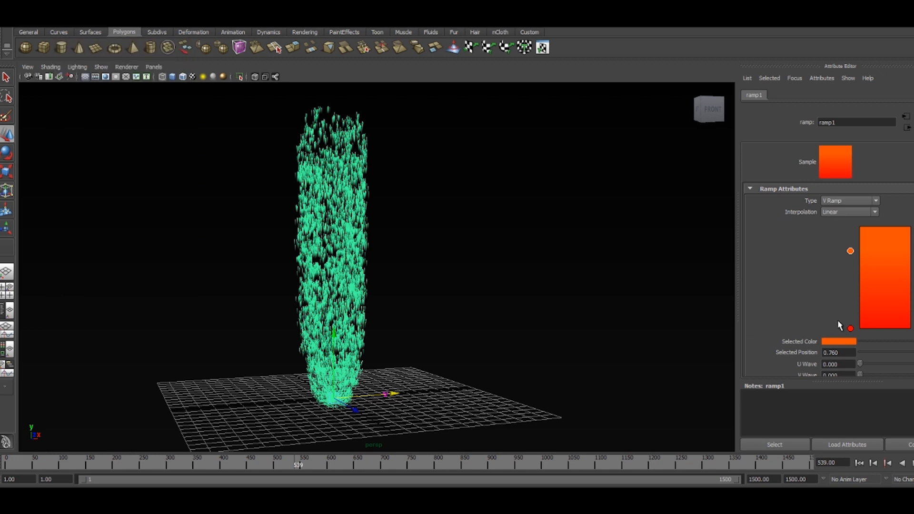
# Change the ramp's lowest color entry to red-orange with hue 8, saturation 1.000 and value 1.000.
pyautogui.click(850, 328)
pyautogui.click(847, 342)
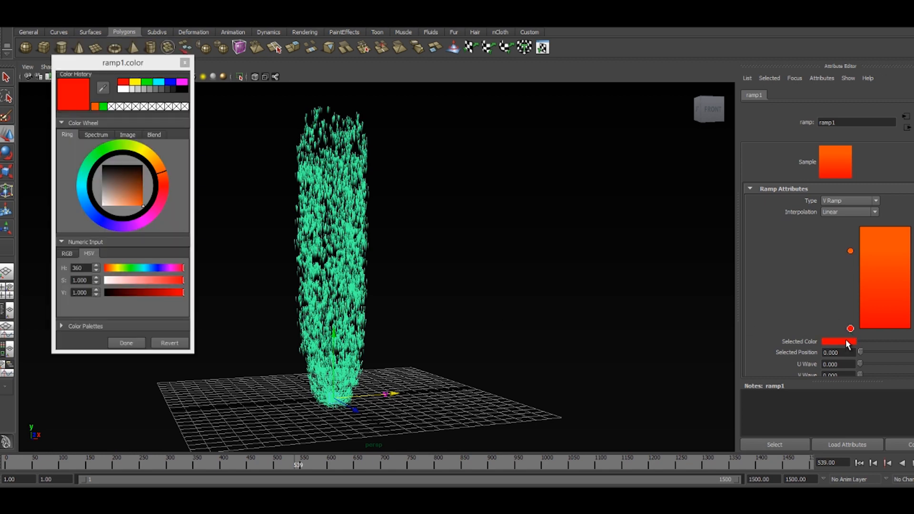
pyautogui.click(162, 175)
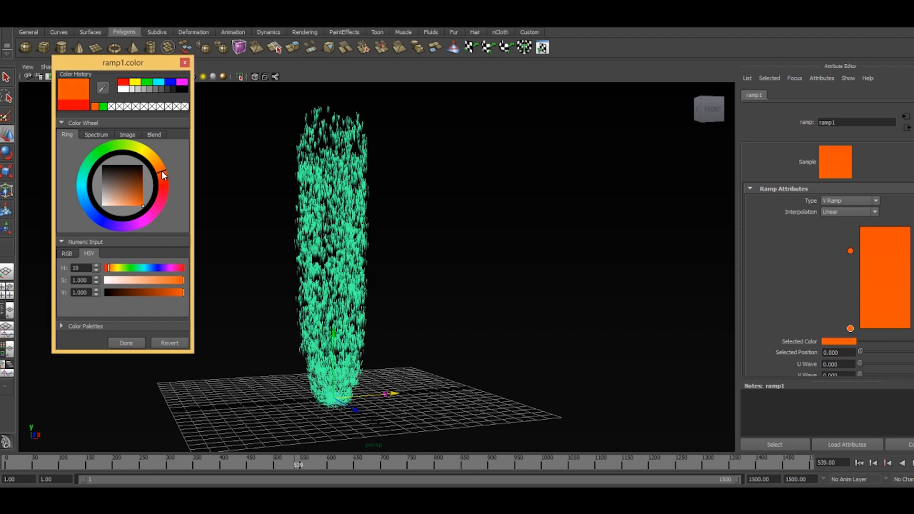
pyautogui.click(164, 178)
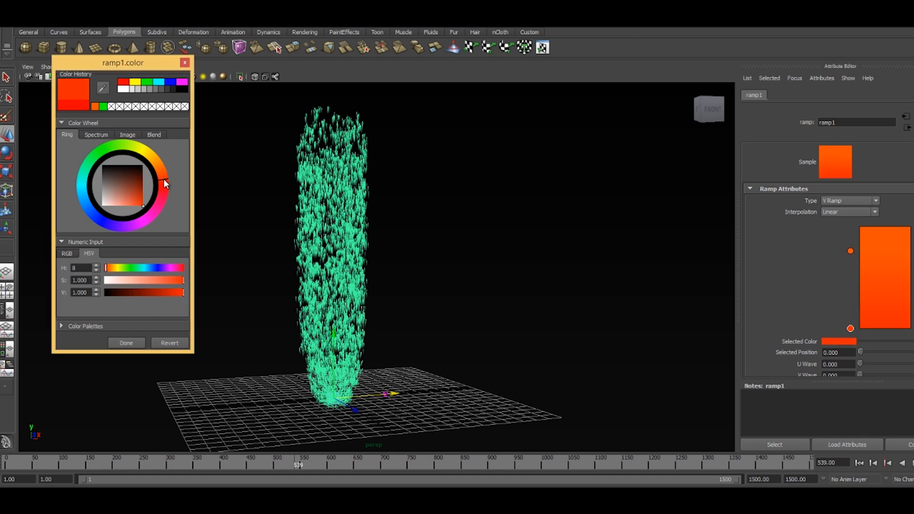
pyautogui.click(127, 343)
# Clear the selection and replay the simulation from the first frame to check the new ramp colors.
pyautogui.click(546, 327)
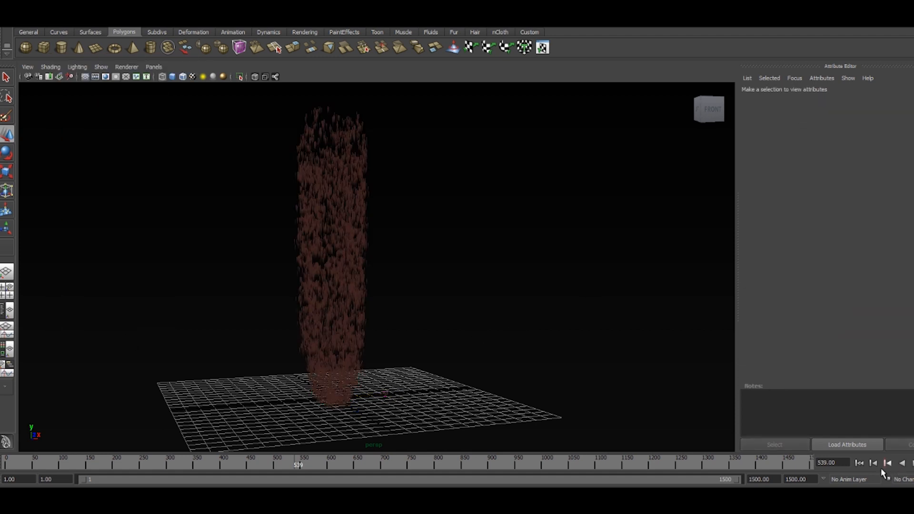
pyautogui.click(859, 463)
pyautogui.click(911, 462)
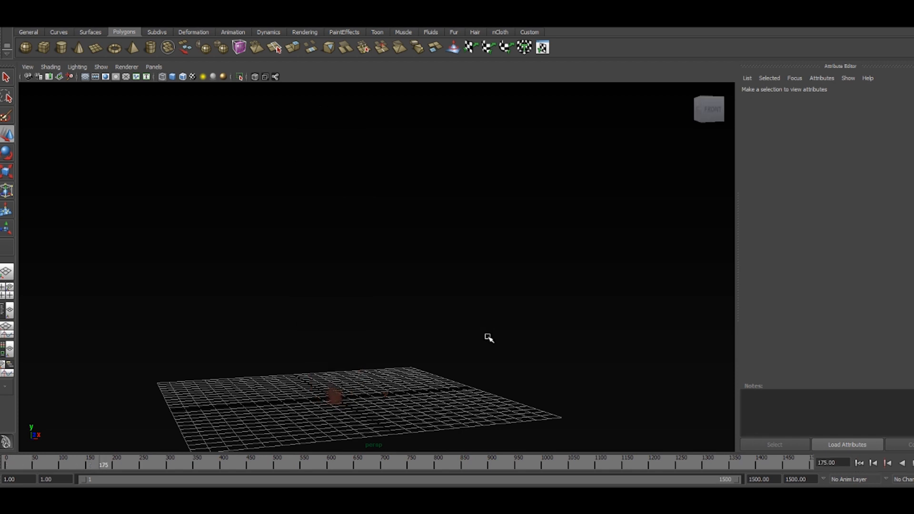
pyautogui.keyDown('alt'); pyautogui.moveTo(439, 311); pyautogui.dragTo(455, 278, button='middle'); pyautogui.keyUp('alt')
pyautogui.scroll(3, 455, 280)
# Select the particles, set their constant lifespan to 10 and replay the simulation from the first frame.
pyautogui.moveTo(296, 348); pyautogui.dragTo(380, 355)
pyautogui.scroll(-15, 828, 257)
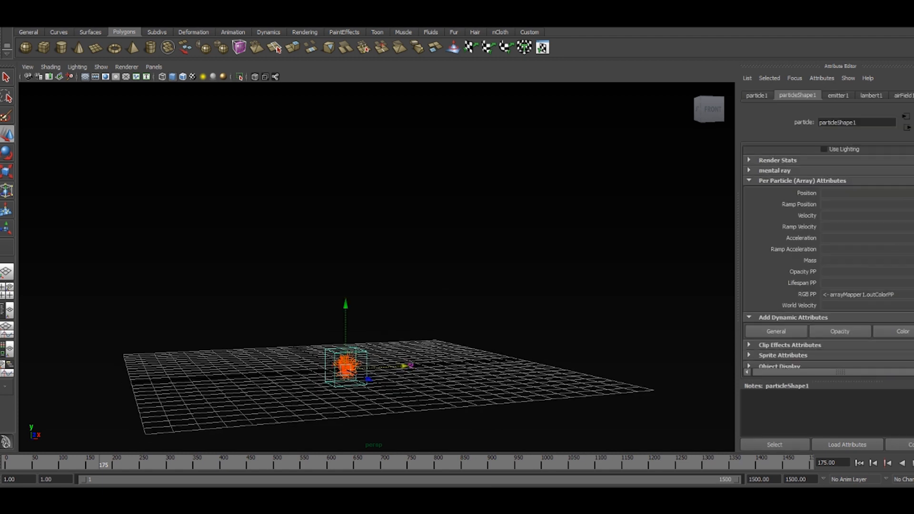
pyautogui.scroll(3, 828, 257)
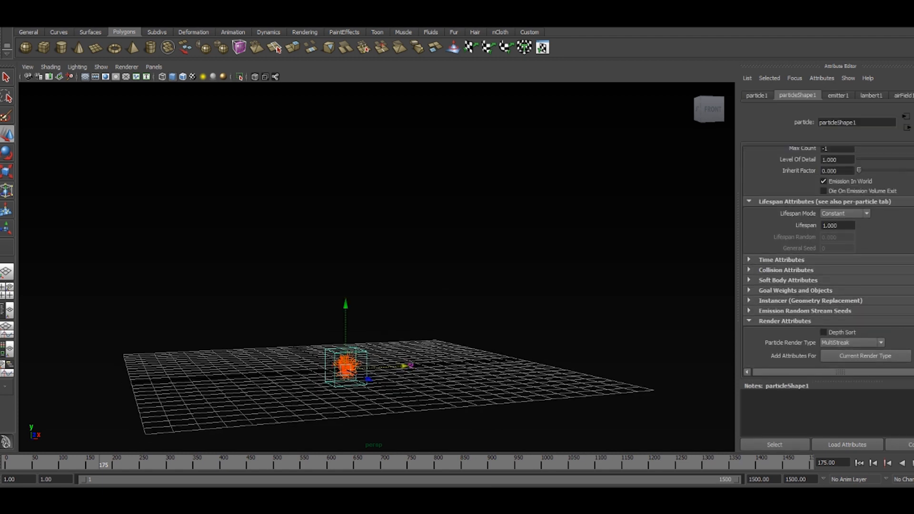
pyautogui.click(847, 225)
pyautogui.click(859, 462)
pyautogui.click(909, 463)
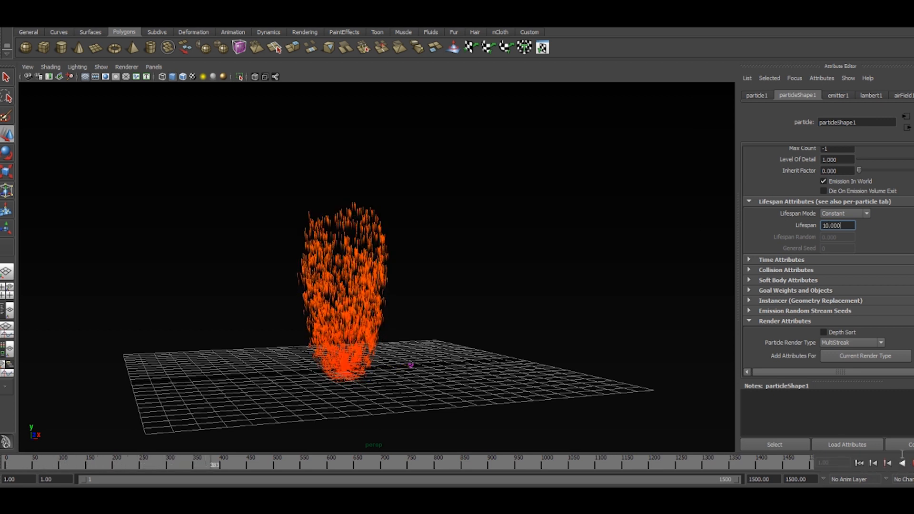
# Set the particles' lifespan to 20 during playback, watch the taller column, and stop the simulation.
pyautogui.moveTo(841, 226); pyautogui.dragTo(756, 233)
pyautogui.write('20')
pyautogui.press('Return')
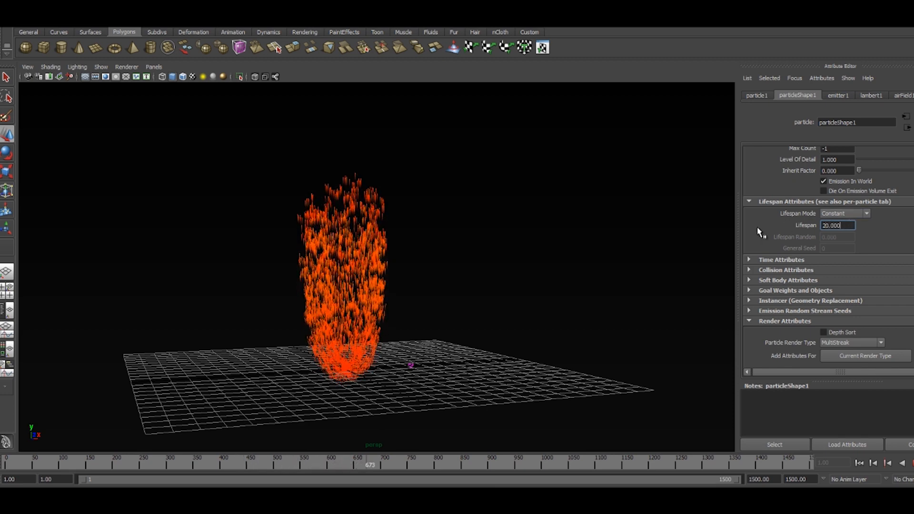
pyautogui.keyDown('alt'); pyautogui.moveTo(573, 327); pyautogui.dragTo(484, 242, button='right'); pyautogui.keyUp('alt')
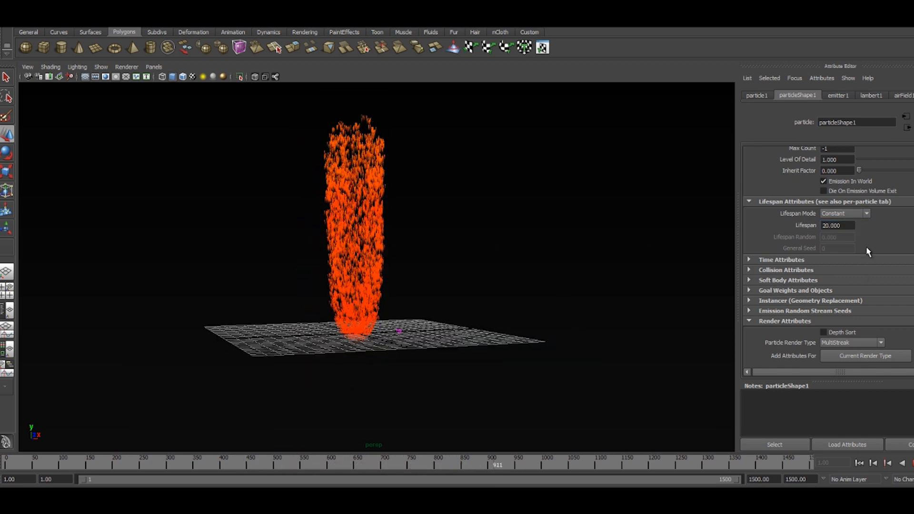
pyautogui.keyDown('alt'); pyautogui.moveTo(500, 266); pyautogui.dragTo(508, 274); pyautogui.keyUp('alt')
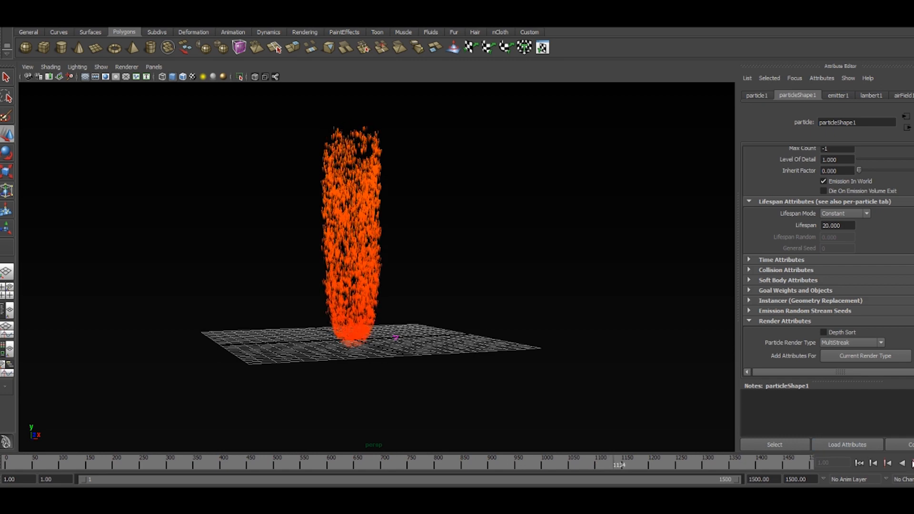
pyautogui.click(912, 463)
# Create a ramp for the particles' Opacity PP attribute and open that ramp for editing.
pyautogui.keyDown('alt'); pyautogui.moveTo(352, 251); pyautogui.dragTo(375, 278); pyautogui.keyUp('alt')
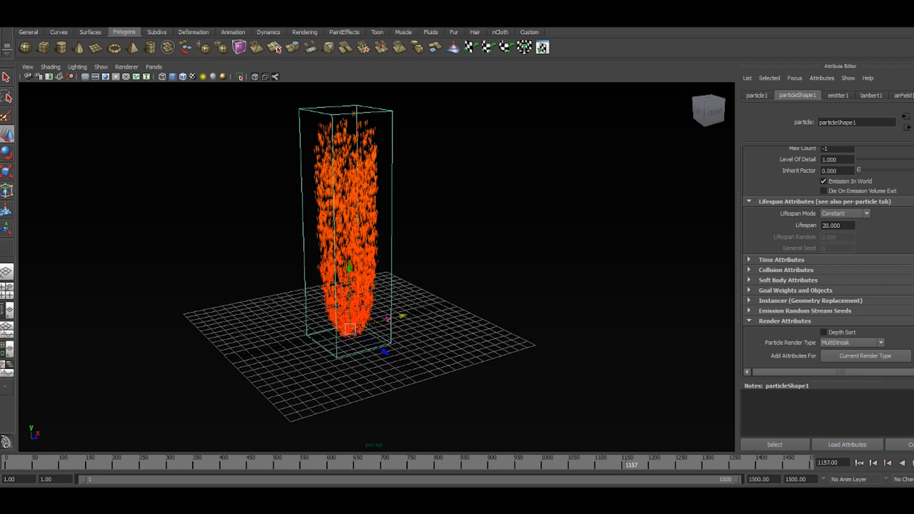
pyautogui.scroll(-10, 815, 245)
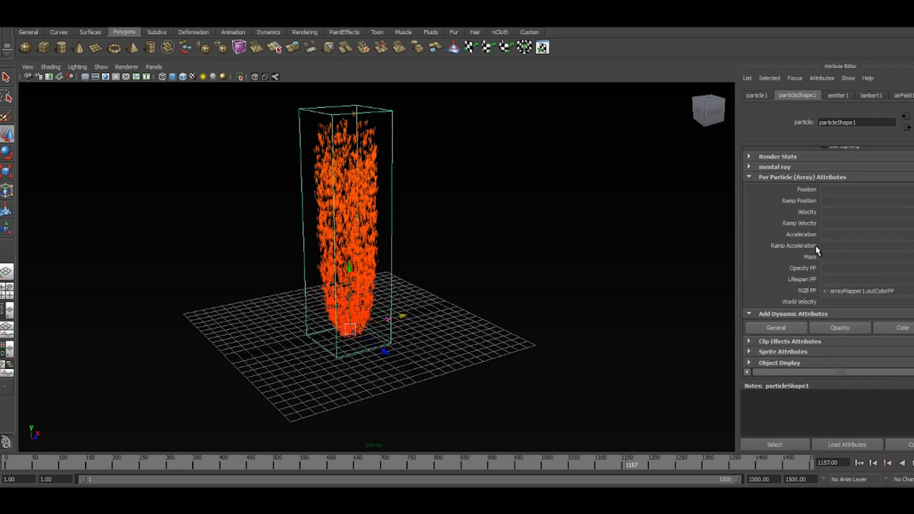
pyautogui.rightClick(838, 273)
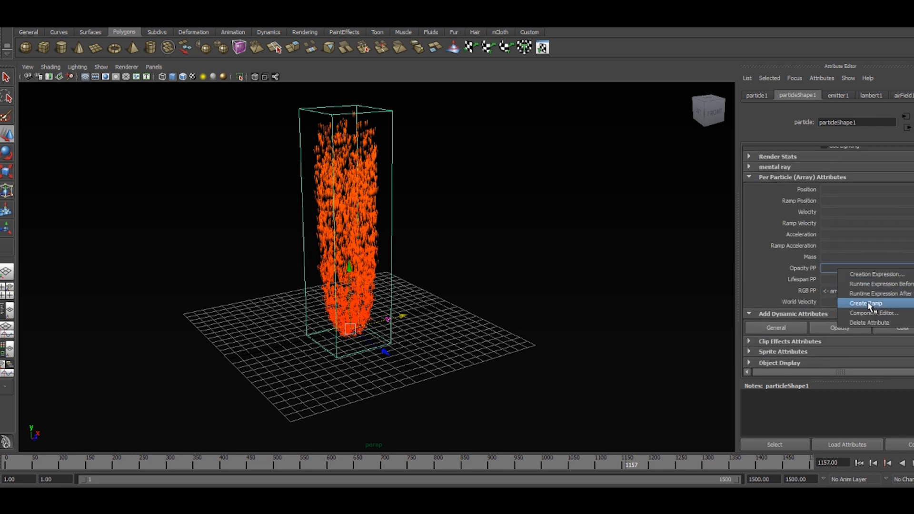
pyautogui.click(842, 300)
pyautogui.rightClick(885, 270)
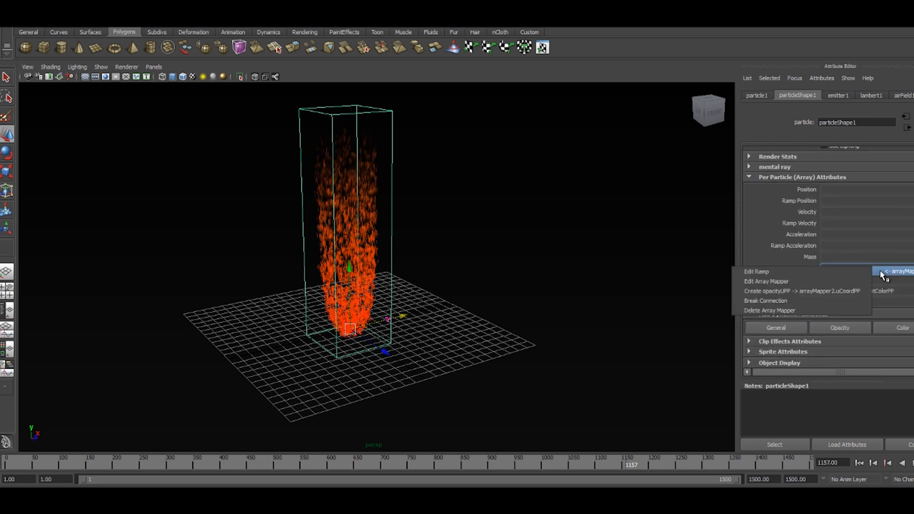
pyautogui.click(828, 270)
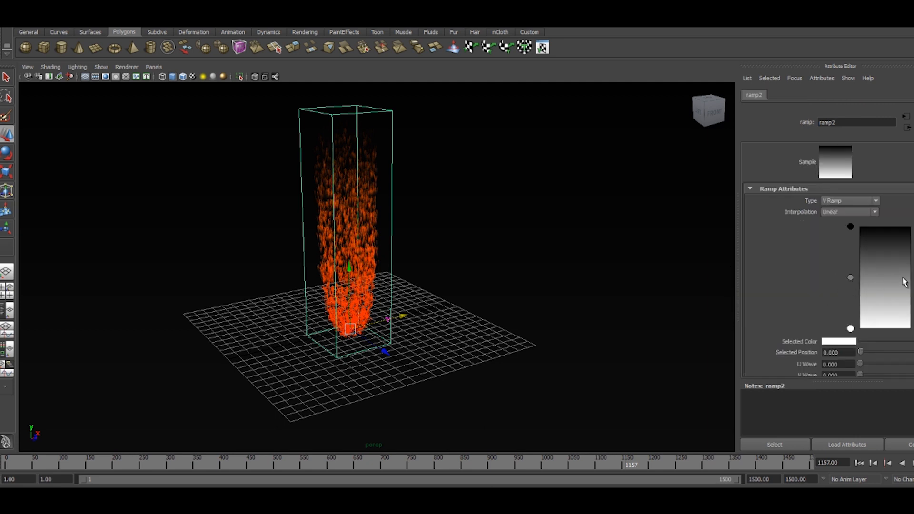
# Move the opacity ramp's black entry slightly down from its end and replay the simulation from the first frame.
pyautogui.moveTo(850, 226); pyautogui.dragTo(851, 236)
pyautogui.click(581, 357)
pyautogui.moveTo(484, 195); pyautogui.dragTo(228, 207)
pyautogui.click(864, 465)
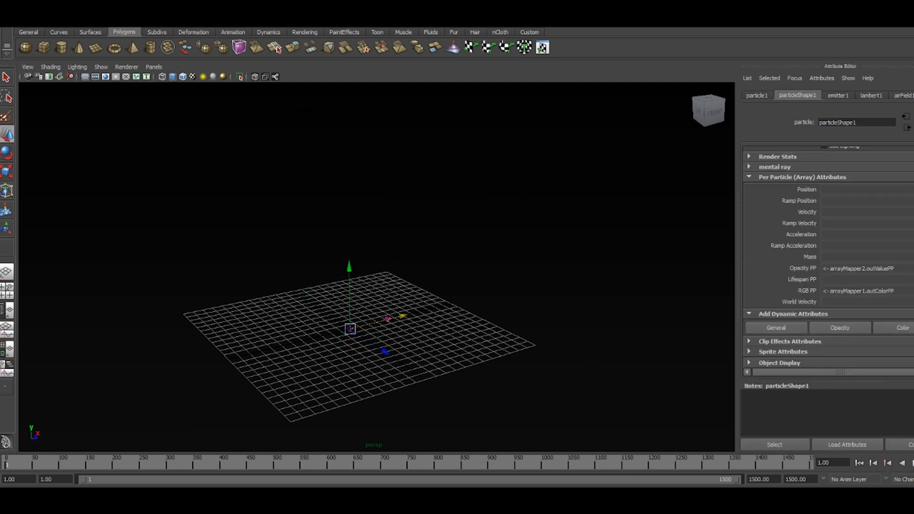
pyautogui.click(909, 463)
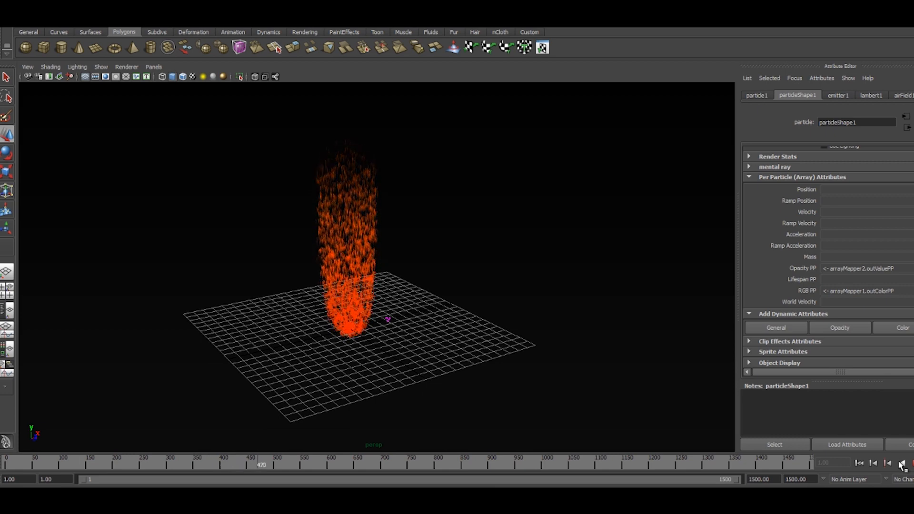
pyautogui.click(910, 464)
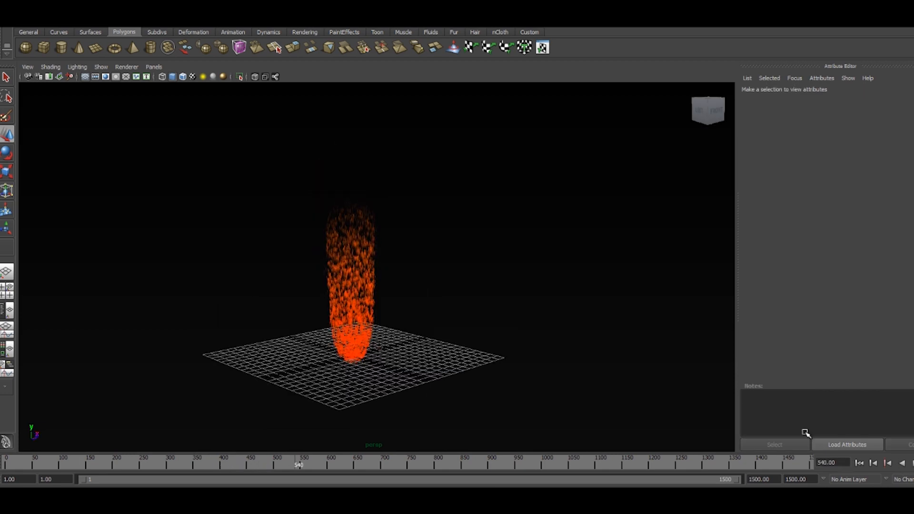
# Select the particles and add a Turbulence field that affects them.
pyautogui.keyDown('alt'); pyautogui.moveTo(510, 272); pyautogui.dragTo(515, 293, button='middle'); pyautogui.keyUp('alt')
pyautogui.keyDown('alt'); pyautogui.moveTo(166, 233); pyautogui.dragTo(240, 237, button='right'); pyautogui.keyUp('alt')
pyautogui.moveTo(241, 237); pyautogui.dragTo(511, 286)
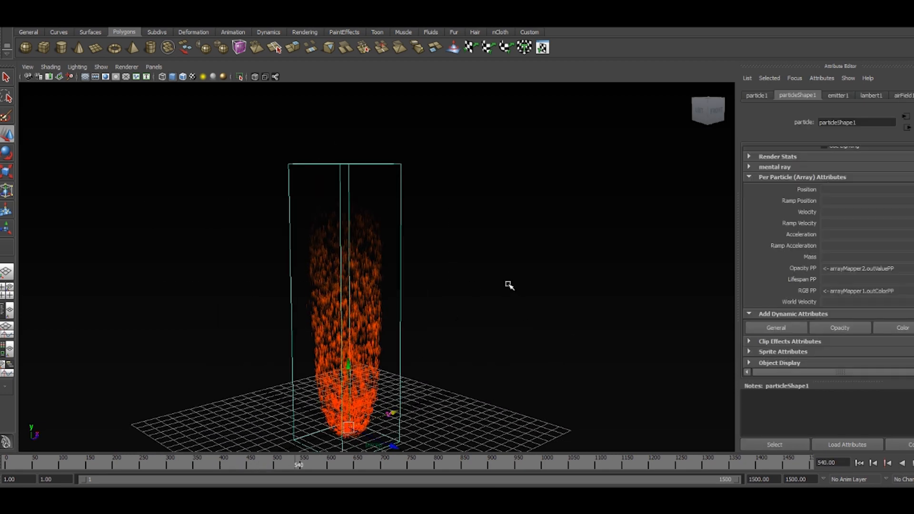
pyautogui.click(235, 2)
pyautogui.moveTo(267, 3)
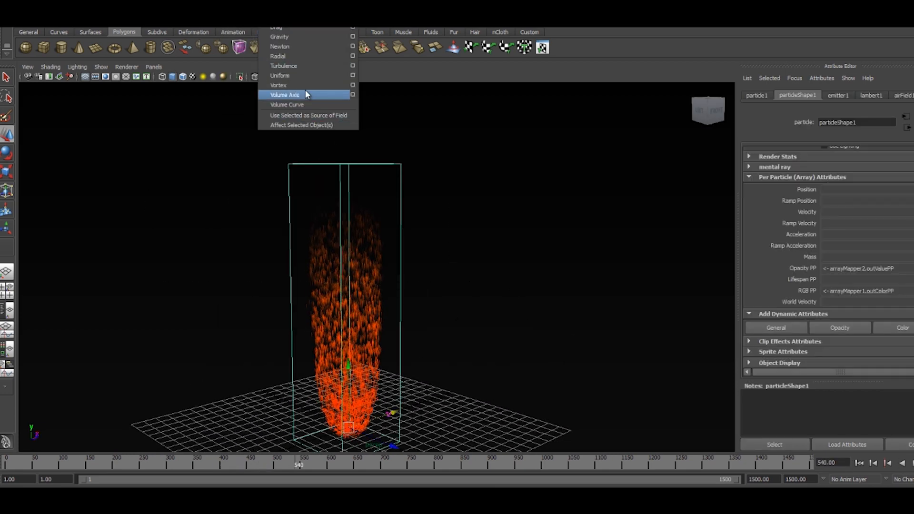
pyautogui.click(305, 69)
# Try moving the turbulence field about 4.2 units along Z and upward, and undo both moves.
pyautogui.scroll(-4, 446, 285)
pyautogui.keyDown('alt'); pyautogui.moveTo(447, 285); pyautogui.dragTo(415, 354); pyautogui.keyUp('alt')
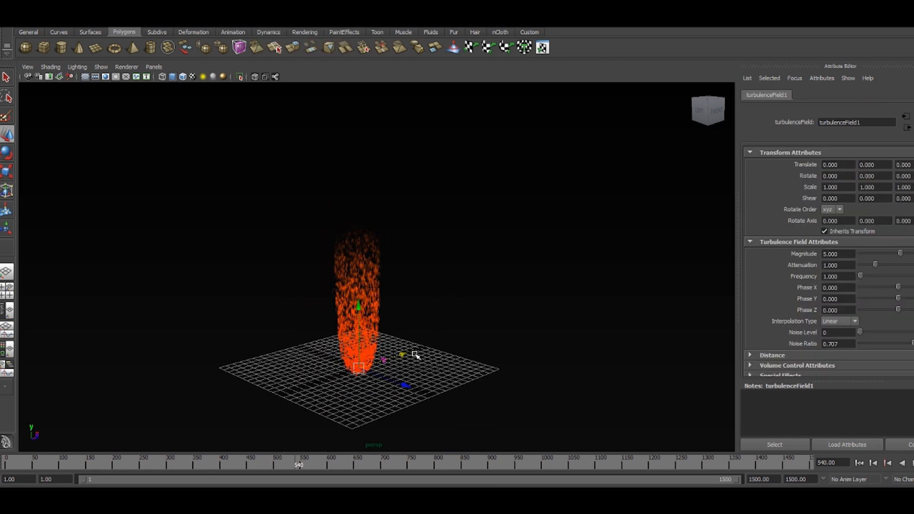
pyautogui.moveTo(406, 386)
pyautogui.mouseDown()
pyautogui.moveTo(431, 394)
pyautogui.moveTo(416, 384)
pyautogui.mouseUp()
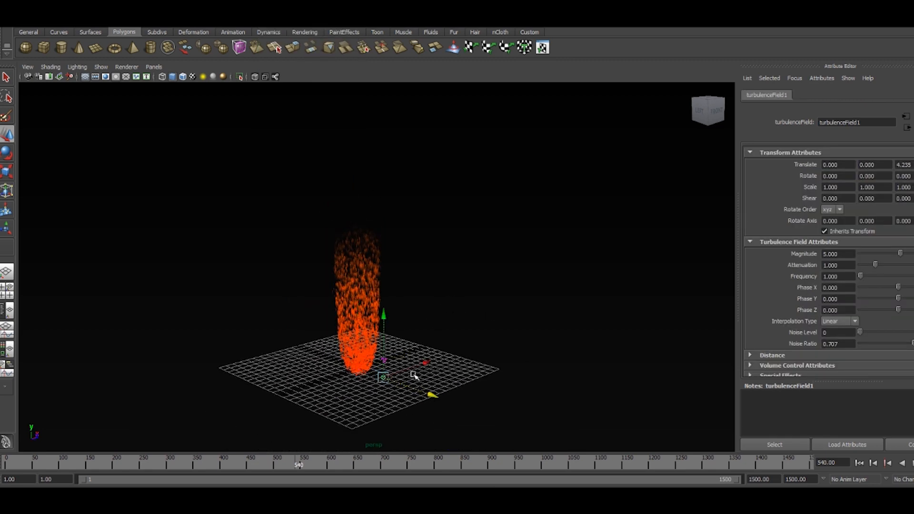
pyautogui.press('e')
pyautogui.press('w')
pyautogui.moveTo(384, 316); pyautogui.dragTo(383, 184)
pyautogui.keyDown('alt'); pyautogui.moveTo(414, 309); pyautogui.dragTo(457, 302); pyautogui.keyUp('alt')
pyautogui.hotkey('ctrl', 'z')
pyautogui.hotkey('ctrl', 'z')
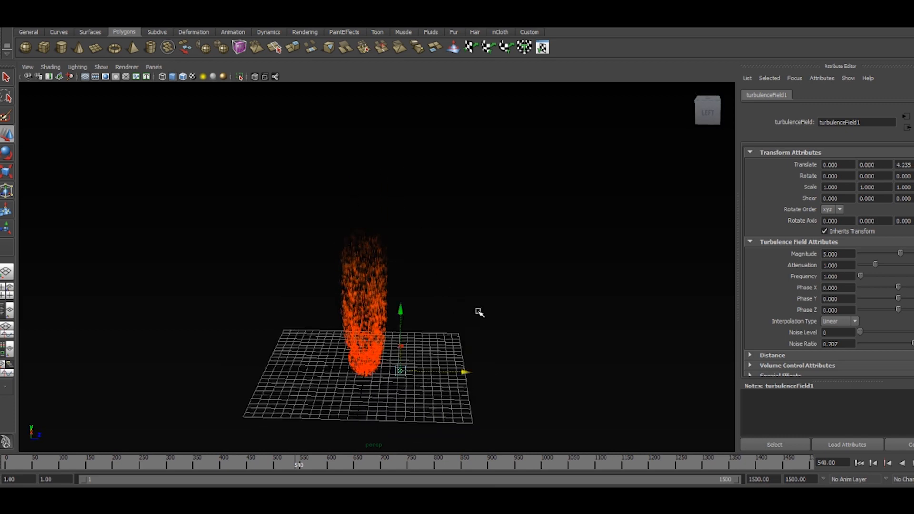
# Raise the turbulence field to a height of about 14.3 and set its volume shape to Cube.
pyautogui.moveTo(367, 311); pyautogui.dragTo(358, 190)
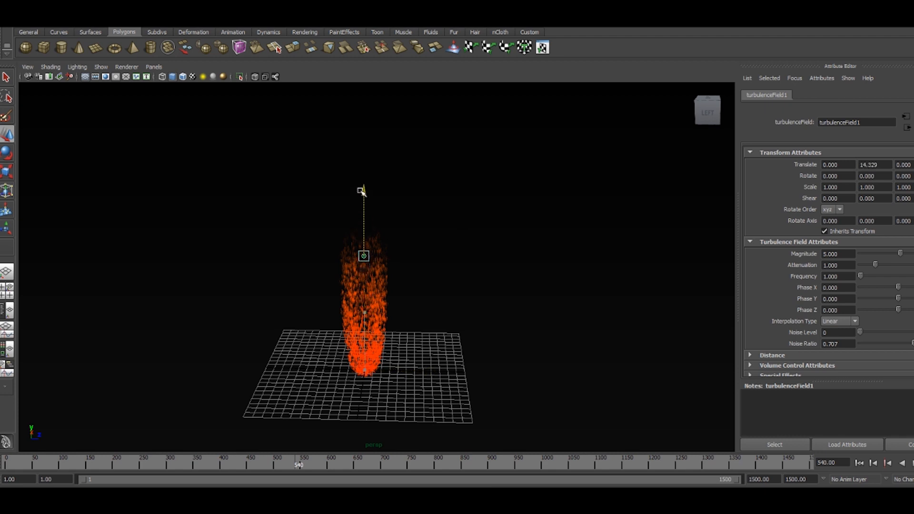
pyautogui.scroll(-1, 813, 290)
pyautogui.click(769, 339)
pyautogui.scroll(-5, 809, 329)
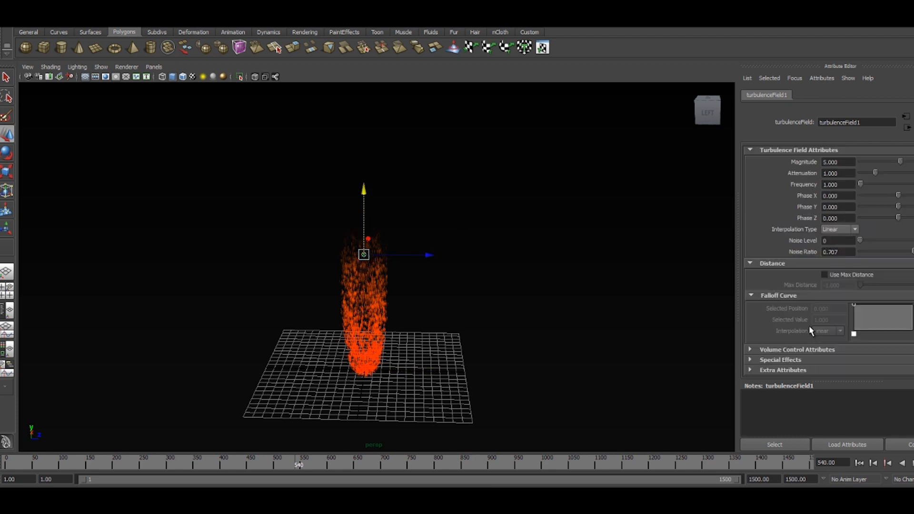
pyautogui.click(798, 353)
pyautogui.click(838, 362)
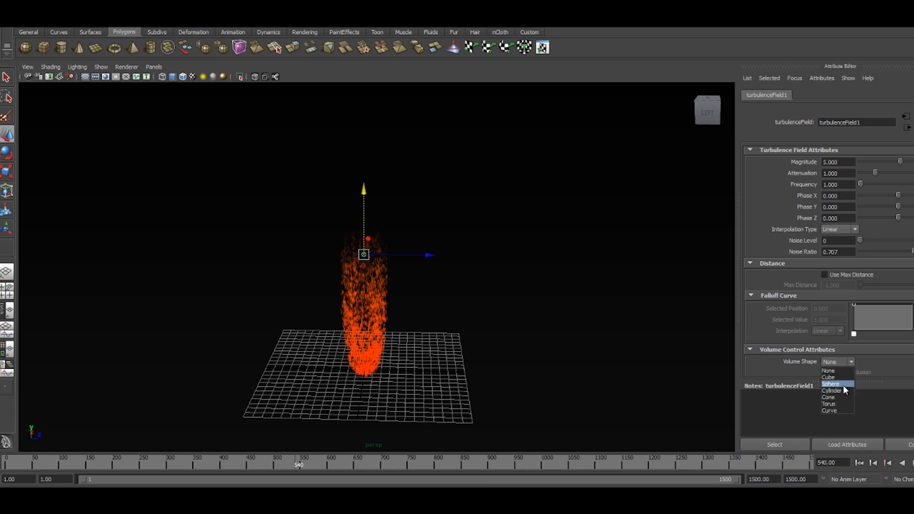
pyautogui.click(828, 377)
# Scale the turbulence cube to about 3.59 in X and Z and 7.37 in Y, and place it at height 13.5.
pyautogui.keyDown('alt'); pyautogui.moveTo(435, 281); pyautogui.dragTo(471, 278); pyautogui.keyUp('alt')
pyautogui.press('r')
pyautogui.moveTo(366, 245); pyautogui.dragTo(805, 316)
pyautogui.keyDown('alt'); pyautogui.moveTo(595, 295); pyautogui.dragTo(504, 290); pyautogui.keyUp('alt')
pyautogui.moveTo(388, 154); pyautogui.dragTo(387, 78)
pyautogui.keyDown('alt'); pyautogui.moveTo(479, 273); pyautogui.dragTo(463, 307, button='middle'); pyautogui.keyUp('alt')
pyautogui.press('w')
pyautogui.moveTo(375, 217); pyautogui.dragTo(431, 310)
# Replay the simulation from the first frame to review the turbulence's effect on the streaks, and stop it.
pyautogui.click(858, 463)
pyautogui.click(911, 463)
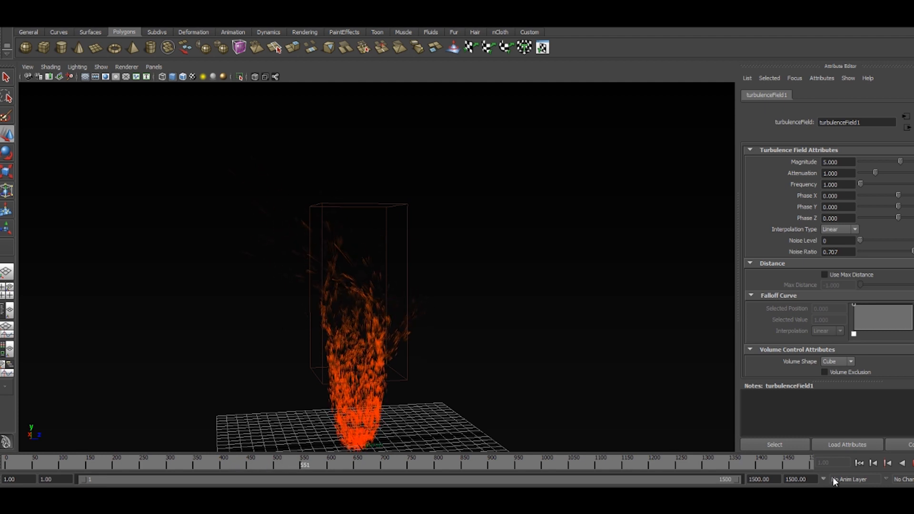
pyautogui.press('Escape')
# Select the turbulence field, drive its Magnitude with a time-based expression, play the result, and clear the selection.
pyautogui.moveTo(391, 174); pyautogui.dragTo(467, 218)
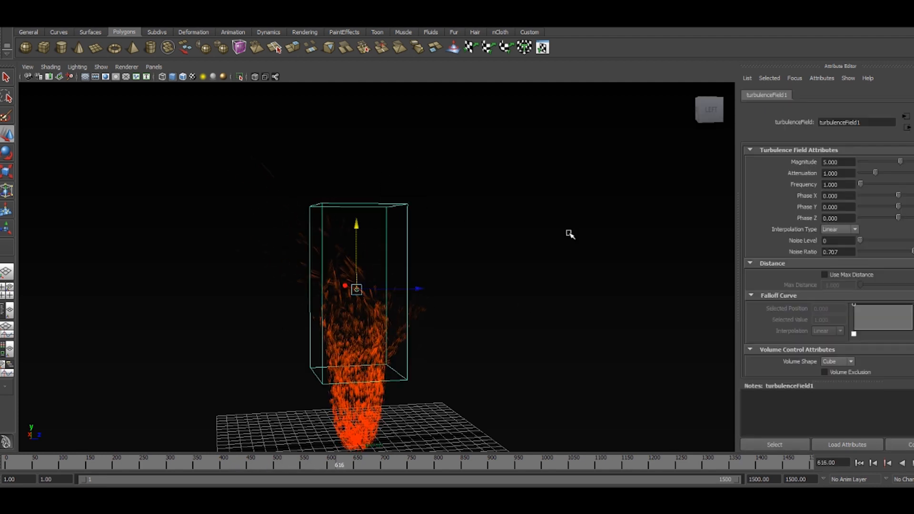
pyautogui.scroll(4, 822, 282)
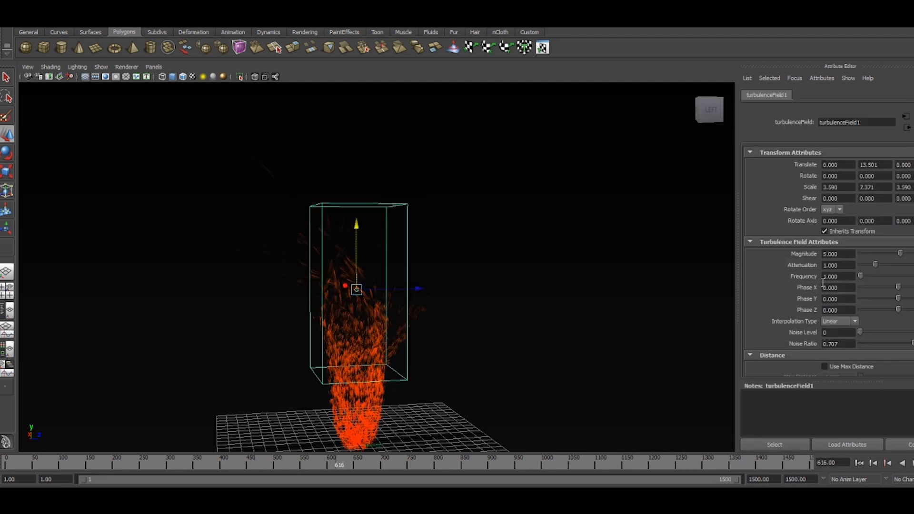
pyautogui.rightClick(809, 258)
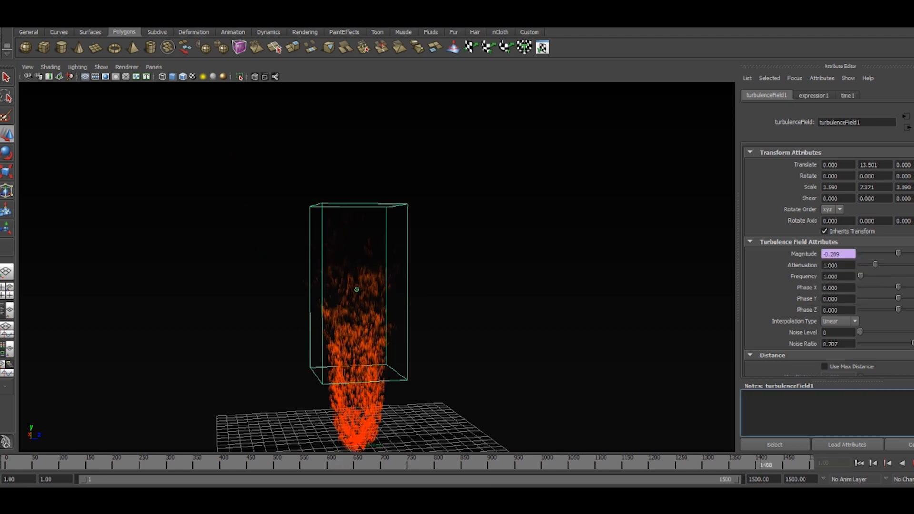
pyautogui.click(589, 370)
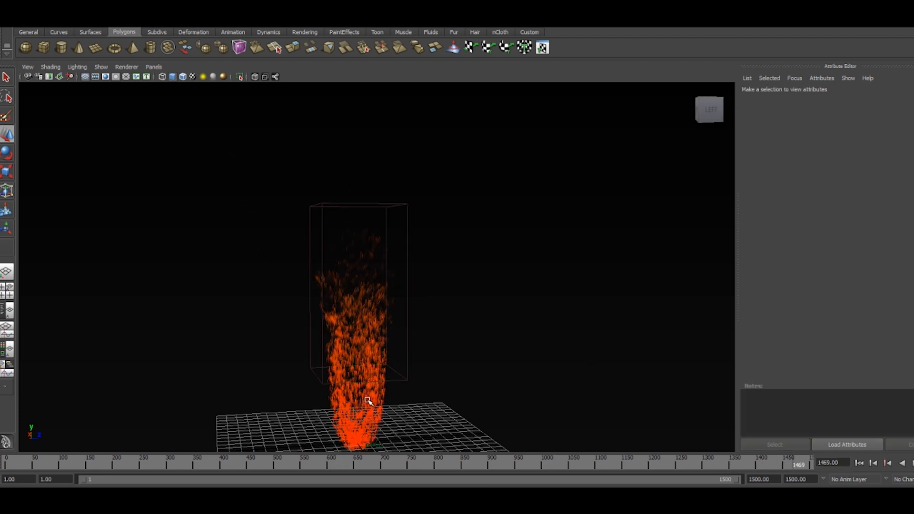
# Add a Newton field to the streak particles and raise it to a height of about 23.2.
pyautogui.click(386, 367)
pyautogui.click(535, 206)
pyautogui.keyDown('alt'); pyautogui.moveTo(535, 206); pyautogui.dragTo(403, 272); pyautogui.keyUp('alt')
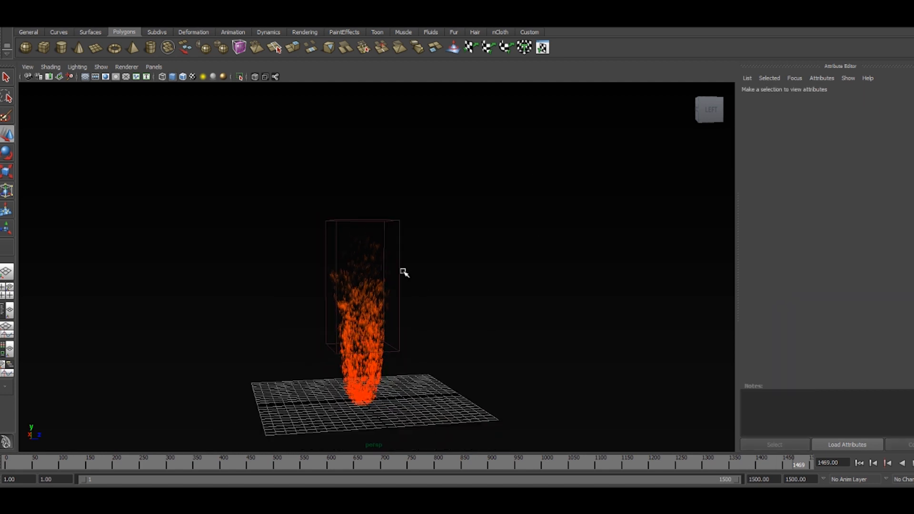
pyautogui.click(368, 365)
pyautogui.click(205, 14)
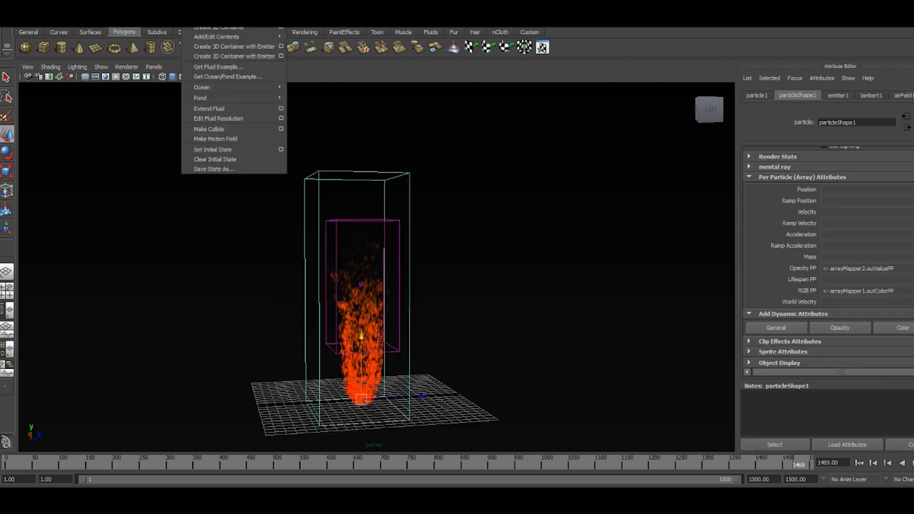
pyautogui.moveTo(167, 10)
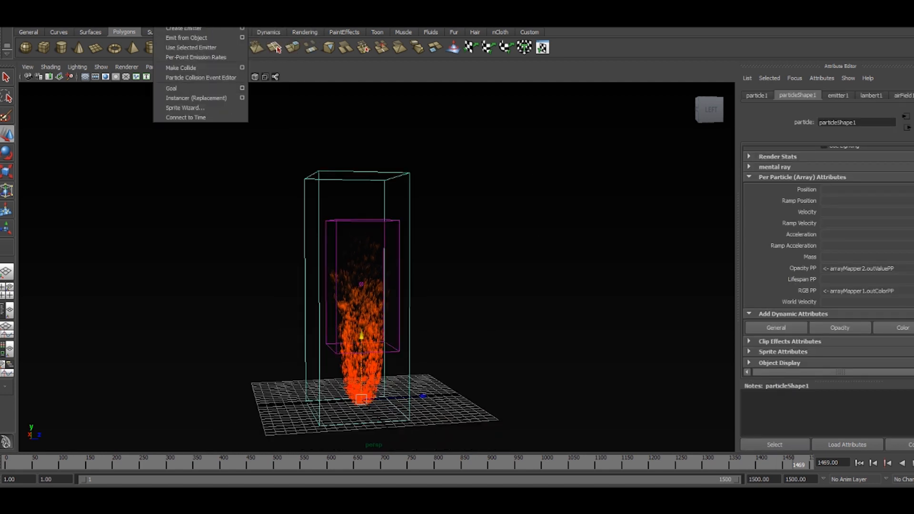
pyautogui.moveTo(268, 13)
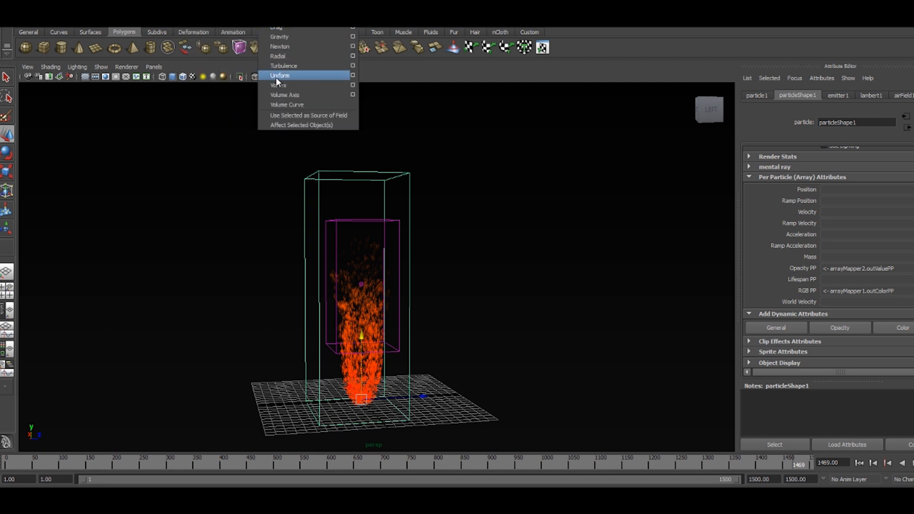
pyautogui.click(289, 47)
pyautogui.moveTo(361, 336); pyautogui.dragTo(362, 137)
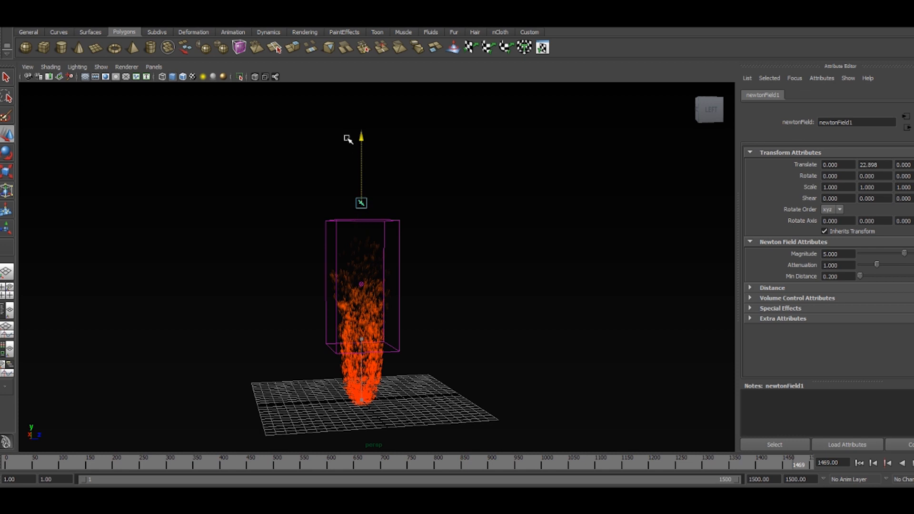
# Play the simulation from the first frame to review the Newton field's pull on the streaks.
pyautogui.click(859, 463)
pyautogui.click(912, 463)
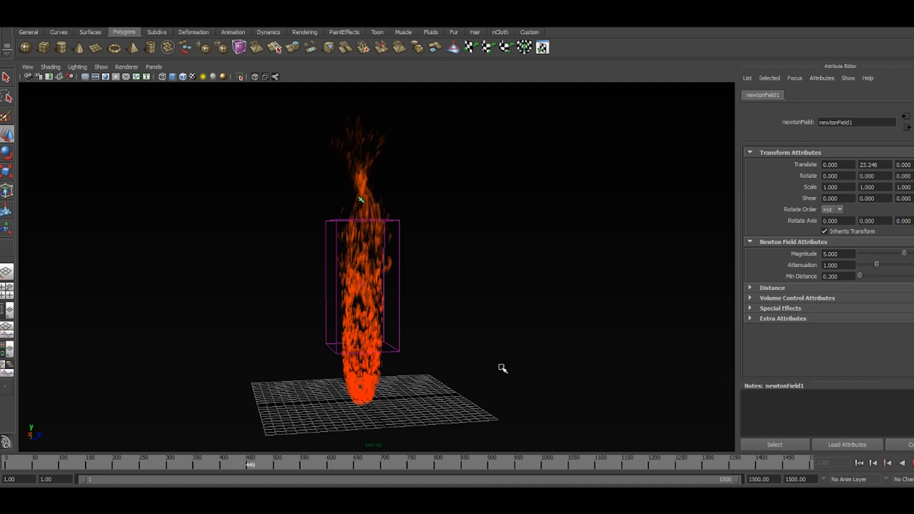
pyautogui.keyDown('alt'); pyautogui.moveTo(500, 370); pyautogui.dragTo(468, 359); pyautogui.keyUp('alt')
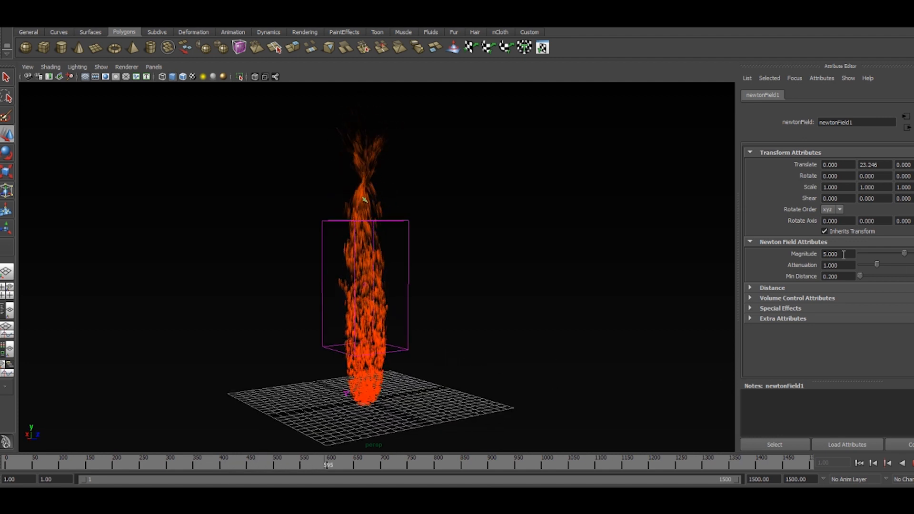
# Try a Newton field Magnitude of 1 during playback, and settle on 3.
pyautogui.moveTo(844, 255); pyautogui.dragTo(713, 274)
pyautogui.write('1')
pyautogui.press('Return')
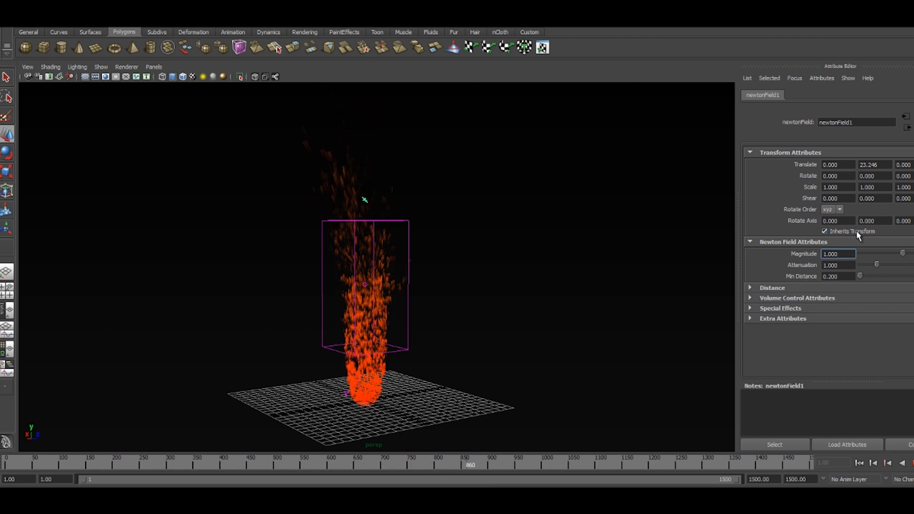
pyautogui.moveTo(829, 253); pyautogui.dragTo(733, 255)
pyautogui.write('3')
pyautogui.press('Return')
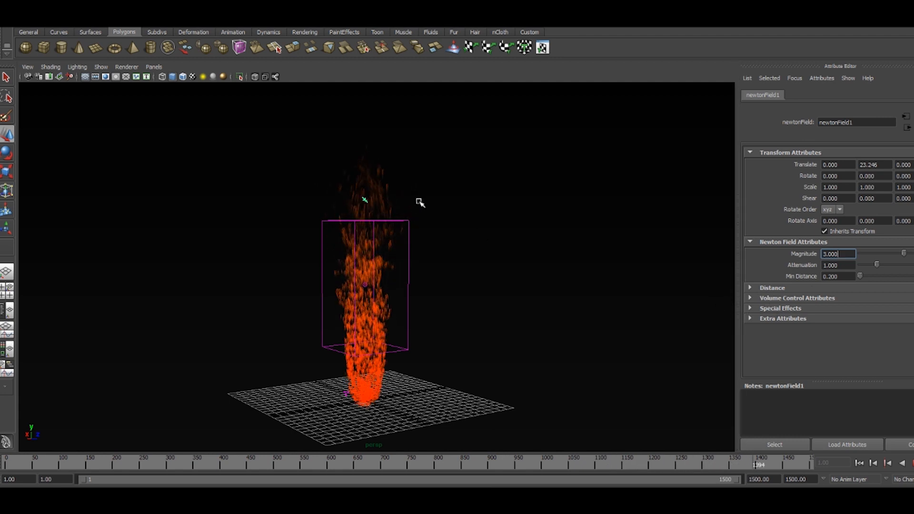
# Rewind, lower the Newton field to a height of about 19.5, and replay the simulation to review it.
pyautogui.click(887, 463)
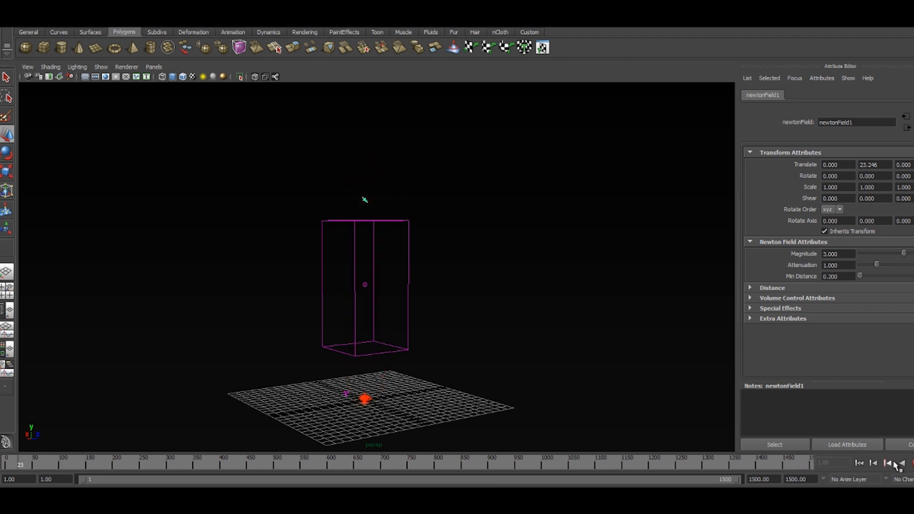
pyautogui.click(689, 385)
pyautogui.moveTo(289, 157); pyautogui.dragTo(386, 206)
pyautogui.moveTo(365, 125); pyautogui.dragTo(363, 149)
pyautogui.hotkey('ctrl', 'z')
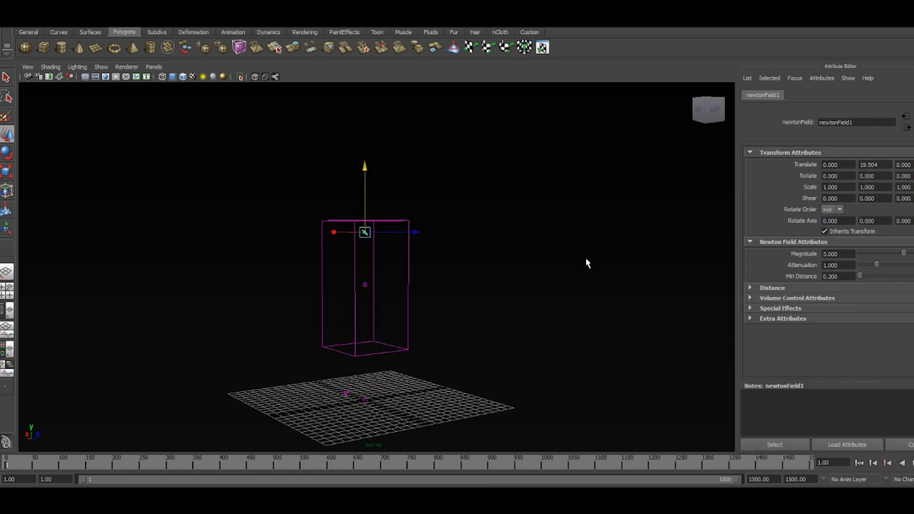
pyautogui.click(913, 462)
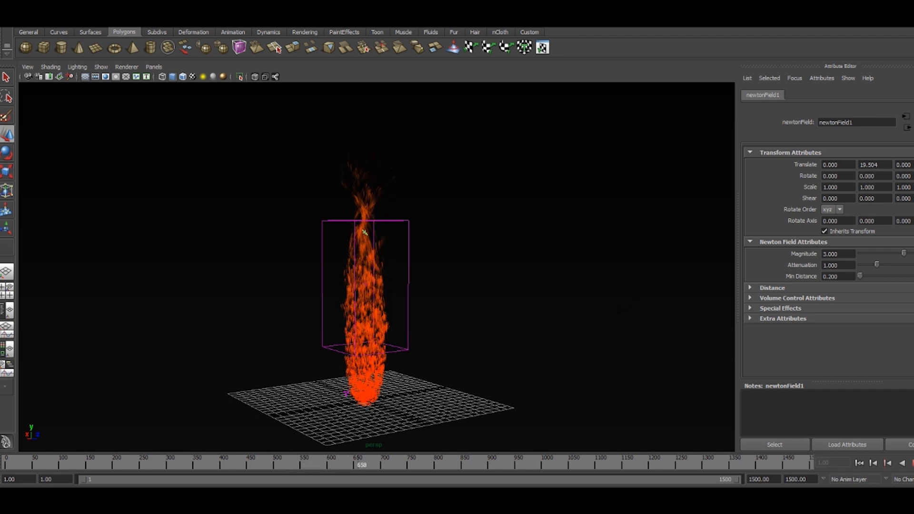
pyautogui.press('Escape')
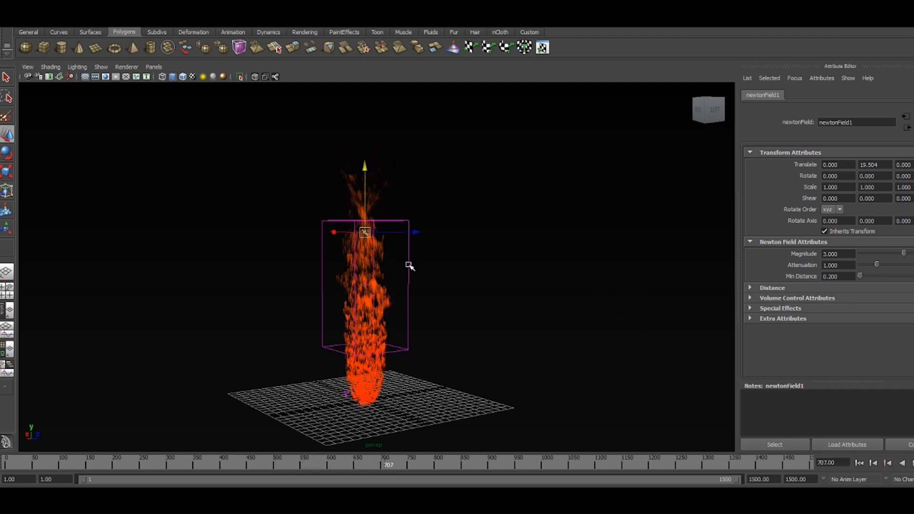
# Lower the turbulence cube to a height of about 10.46 and replay the simulation from the first frame.
pyautogui.click(393, 215)
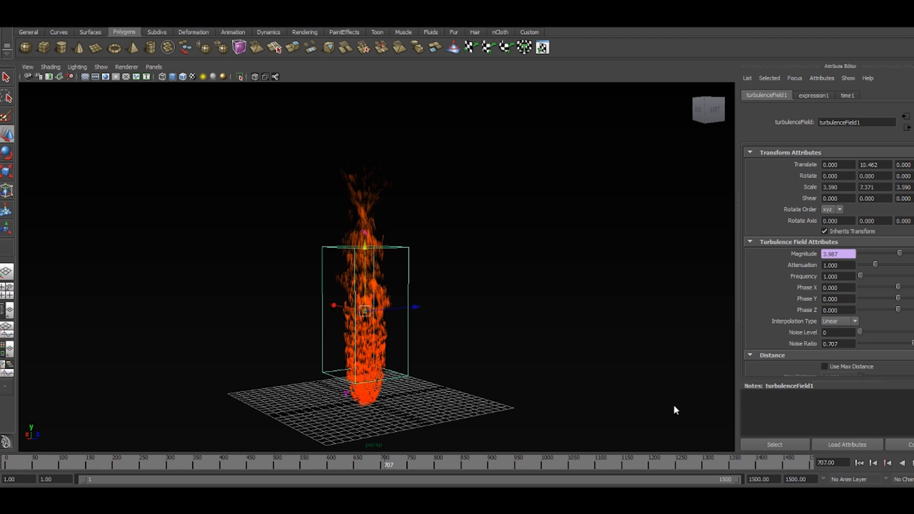
pyautogui.click(858, 463)
pyautogui.click(912, 463)
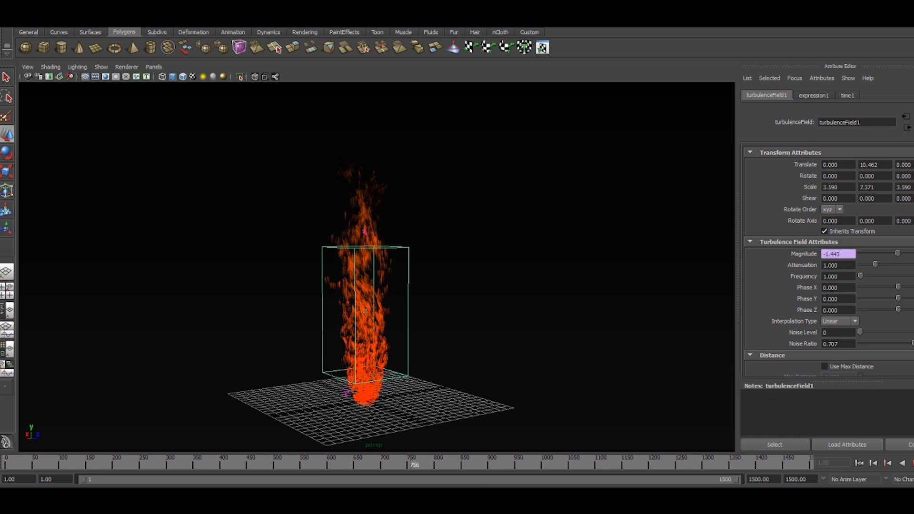
pyautogui.press('Escape')
# Enable Depth Sort and Color Accum in the render attributes of the streak particles.
pyautogui.click(358, 180)
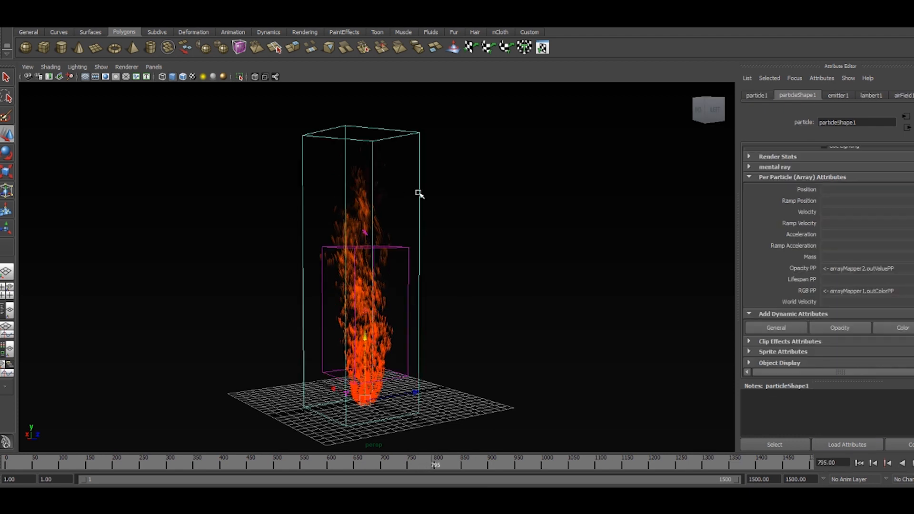
pyautogui.scroll(10, 877, 271)
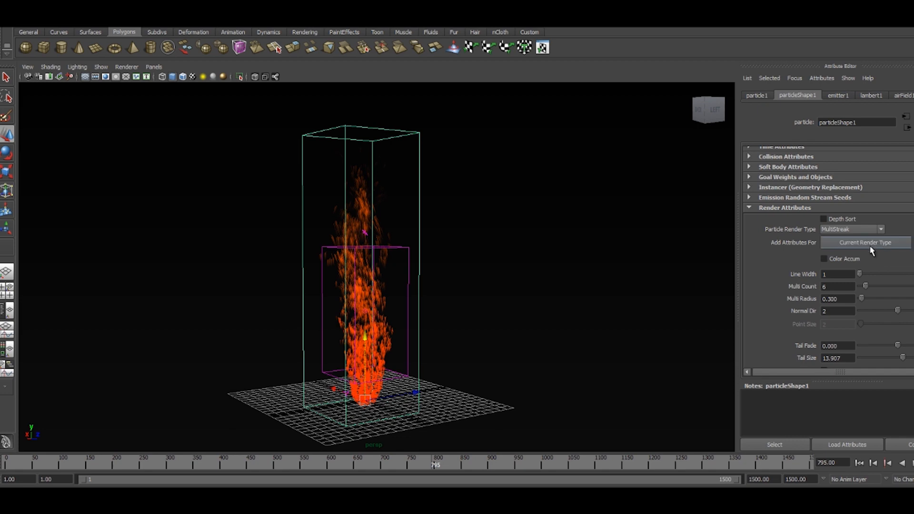
pyautogui.click(846, 219)
pyautogui.click(842, 258)
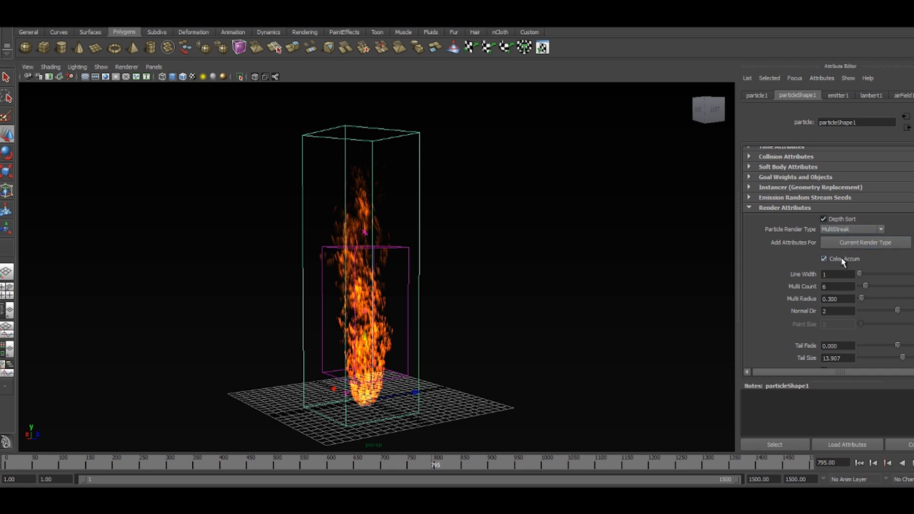
# Set the streak particles' Line Width to 2 and Multi Radius to 0.53.
pyautogui.click(650, 326)
pyautogui.keyDown('alt'); pyautogui.moveTo(631, 333); pyautogui.dragTo(476, 342); pyautogui.keyUp('alt')
pyautogui.click(327, 213)
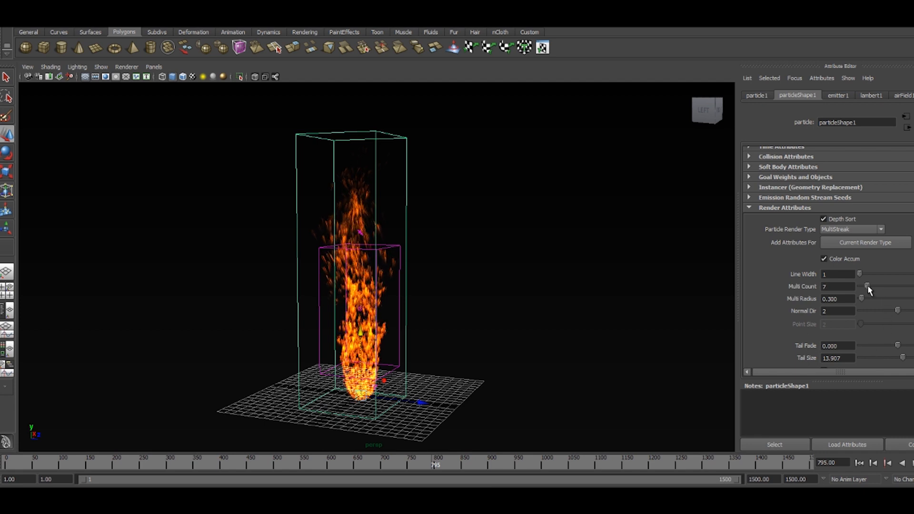
pyautogui.moveTo(862, 275); pyautogui.dragTo(864, 298)
pyautogui.keyDown('alt'); pyautogui.moveTo(504, 361); pyautogui.dragTo(505, 320, button='middle'); pyautogui.keyUp('alt')
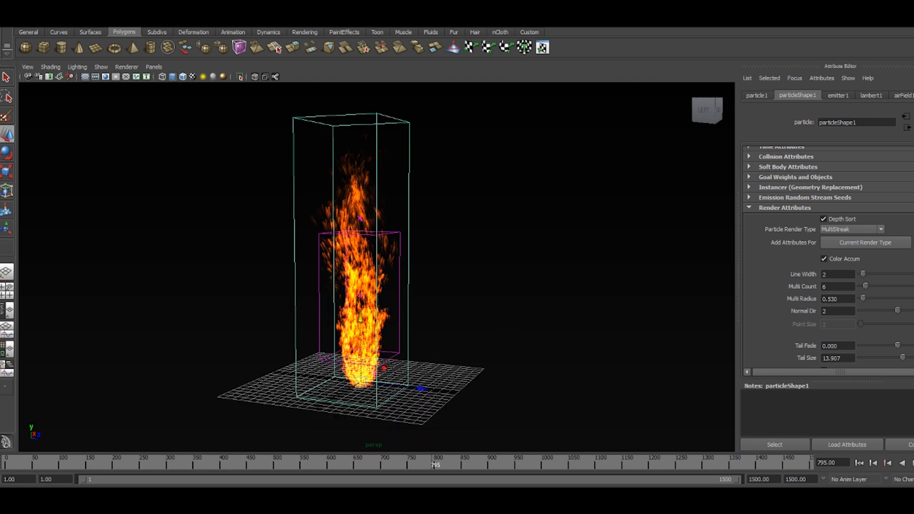
# Open the Hardware Render Buffer and bring up its render attributes.
pyautogui.click(114, 5)
pyautogui.moveTo(137, 47)
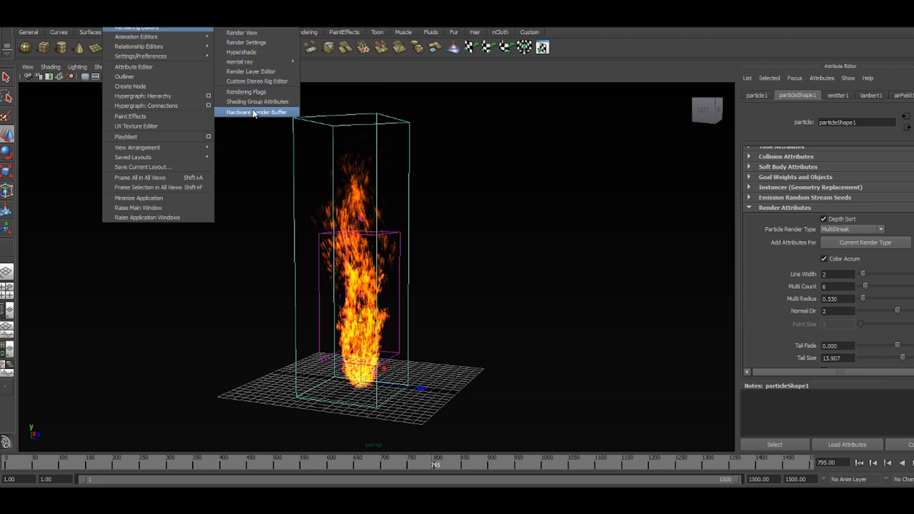
pyautogui.click(252, 113)
pyautogui.click(72, 113)
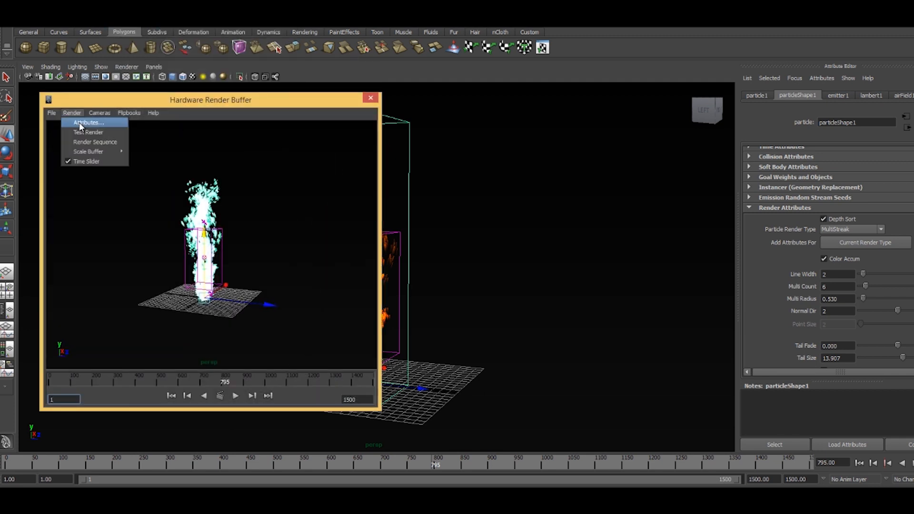
pyautogui.click(82, 124)
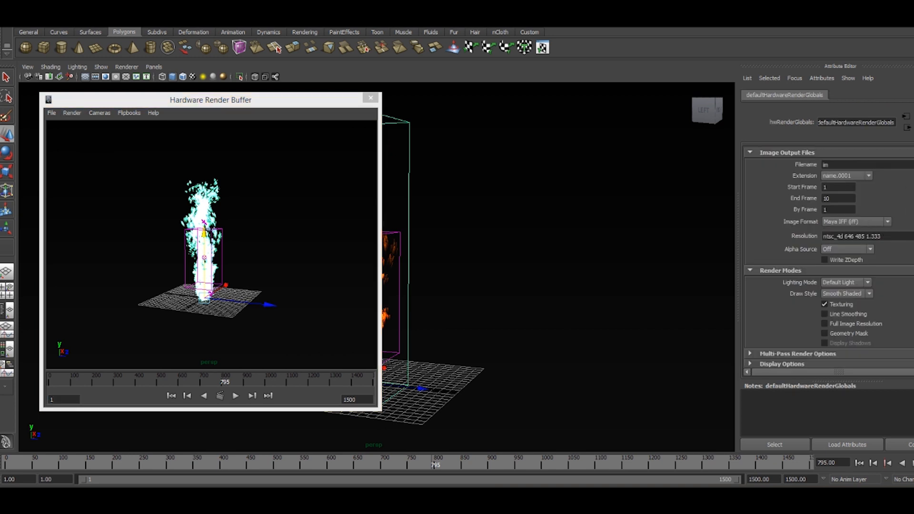
# Set the hardware render resolution to the HD_1080 preset, 1920 by 1080.
pyautogui.scroll(-1, 829, 257)
pyautogui.scroll(1, 829, 258)
pyautogui.click(912, 243)
pyautogui.scroll(-5, 514, 246)
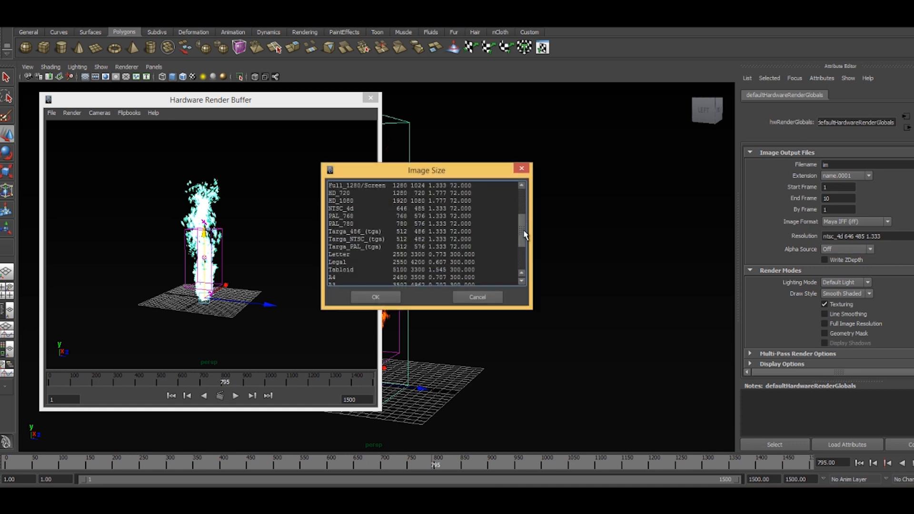
pyautogui.scroll(2, 514, 238)
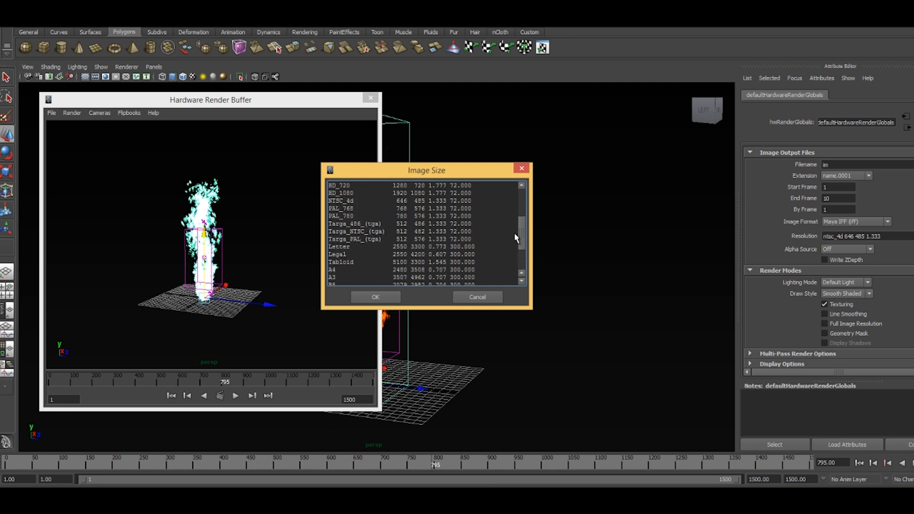
pyautogui.click(352, 208)
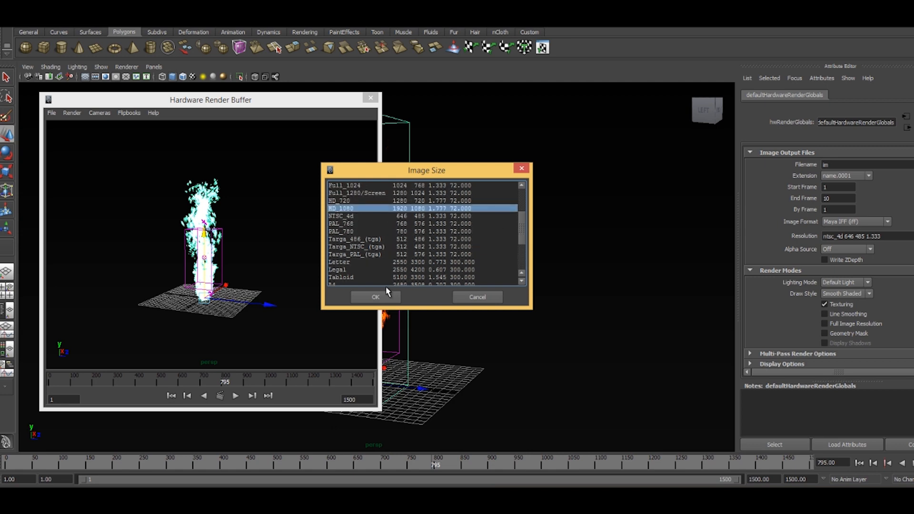
pyautogui.click(376, 297)
# Turn on Line Smoothing, Full Image Resolution and Geometry Mask in the hardware render modes.
pyautogui.click(76, 112)
pyautogui.click(85, 123)
pyautogui.click(847, 314)
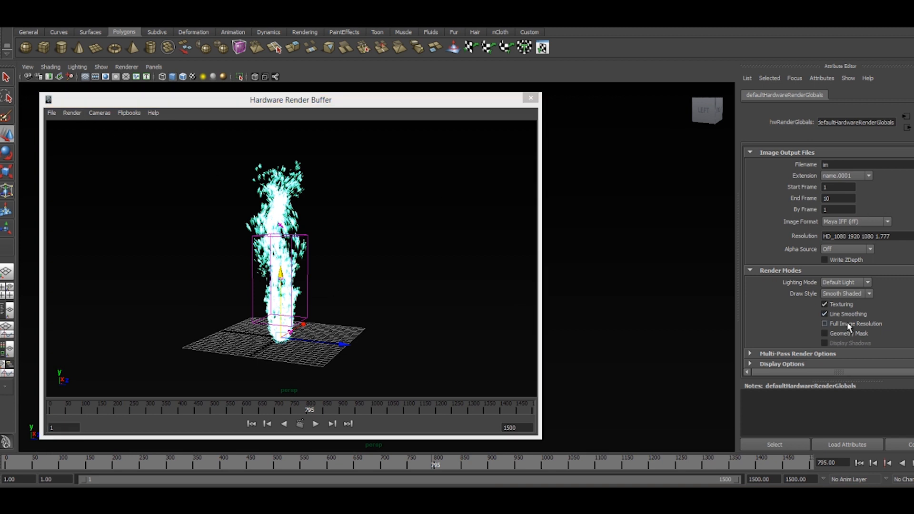
pyautogui.click(848, 334)
pyautogui.scroll(-1, 848, 334)
# Enable Multi Pass Rendering in the hardware render settings and set Render Passes to 5.
pyautogui.click(824, 332)
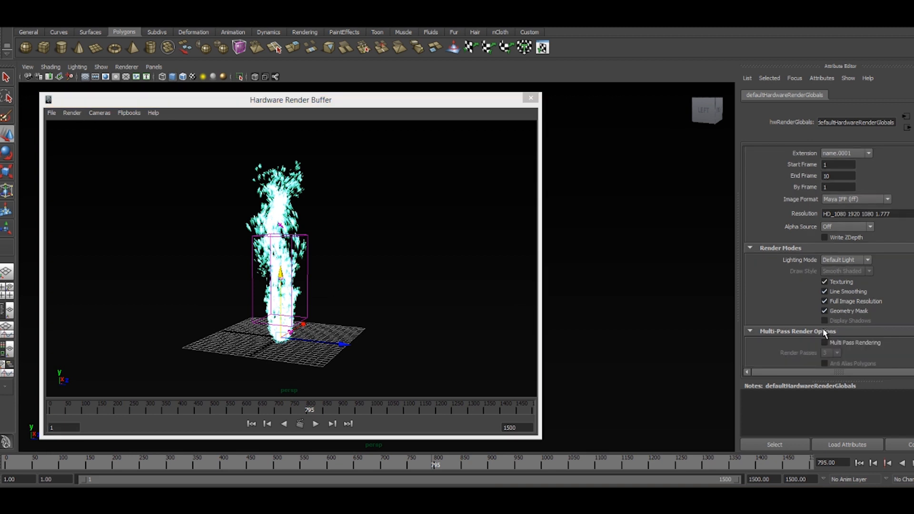
pyautogui.click(857, 344)
pyautogui.click(836, 353)
pyautogui.click(831, 375)
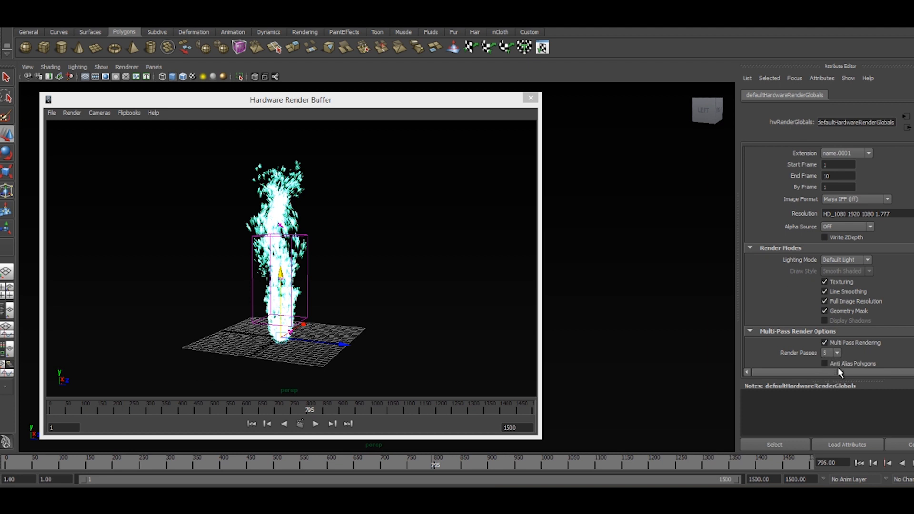
# Run a test render of the fire at the current frame and close the Hardware Render Buffer.
pyautogui.click(72, 113)
pyautogui.click(76, 129)
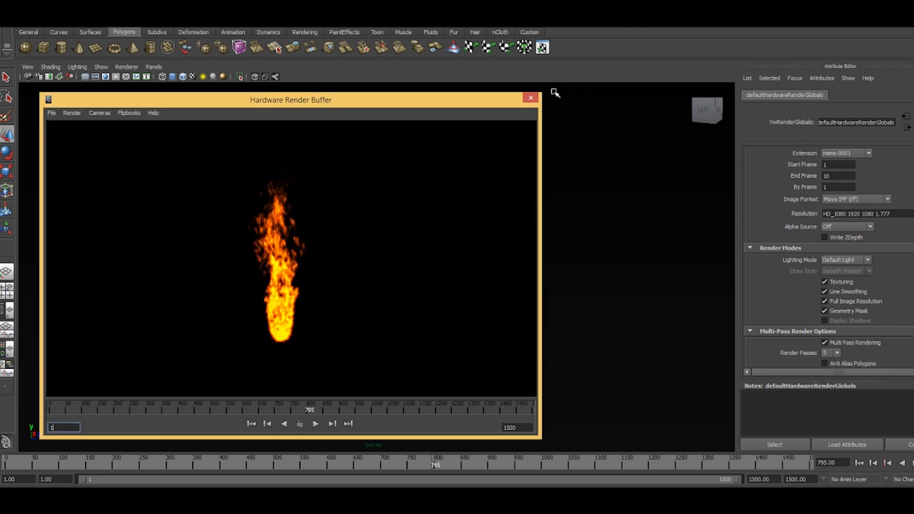
pyautogui.click(531, 98)
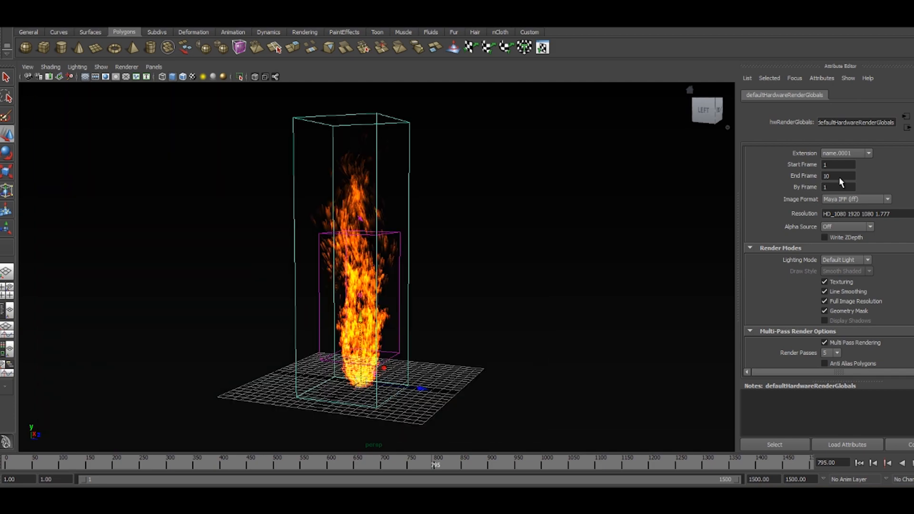